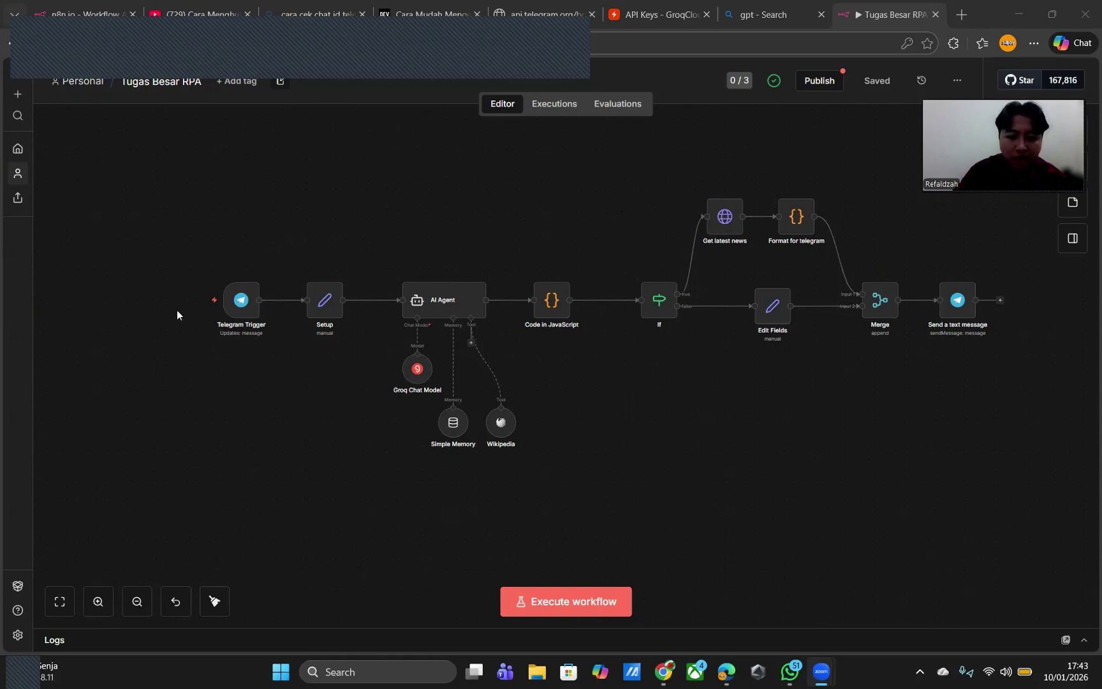
Review the Telegram Trigger node's parameters and settings, and return to the workflow canvas
{"action": "mouse_move", "coordinate": [208, 281]}
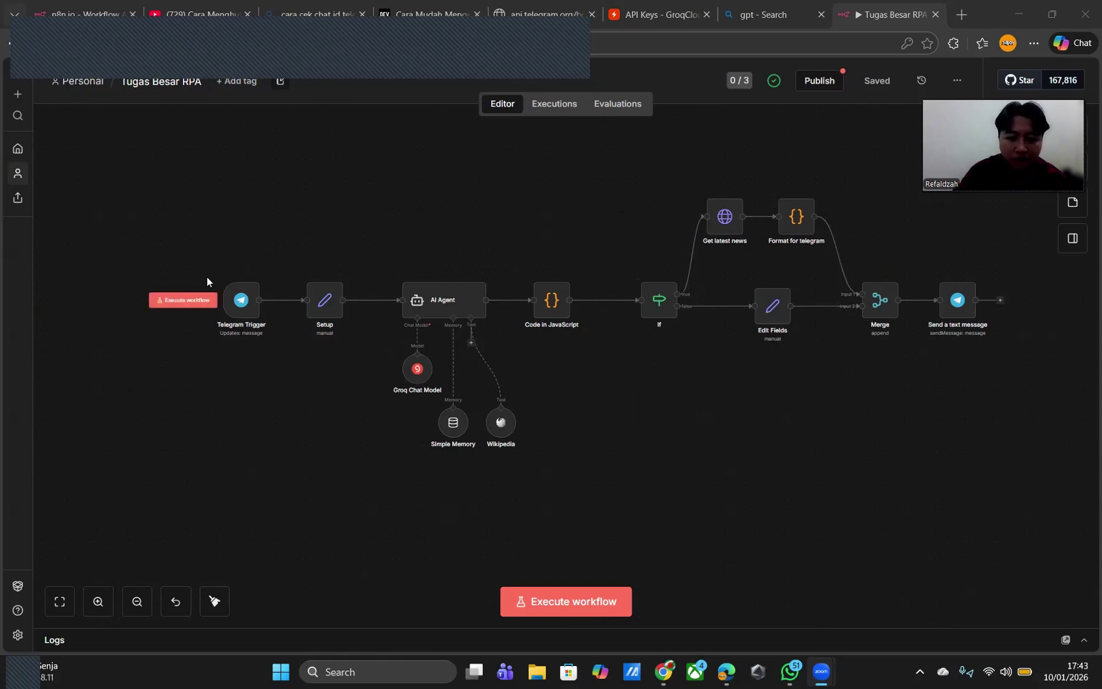
{"action": "double_click", "coordinate": [249, 307]}
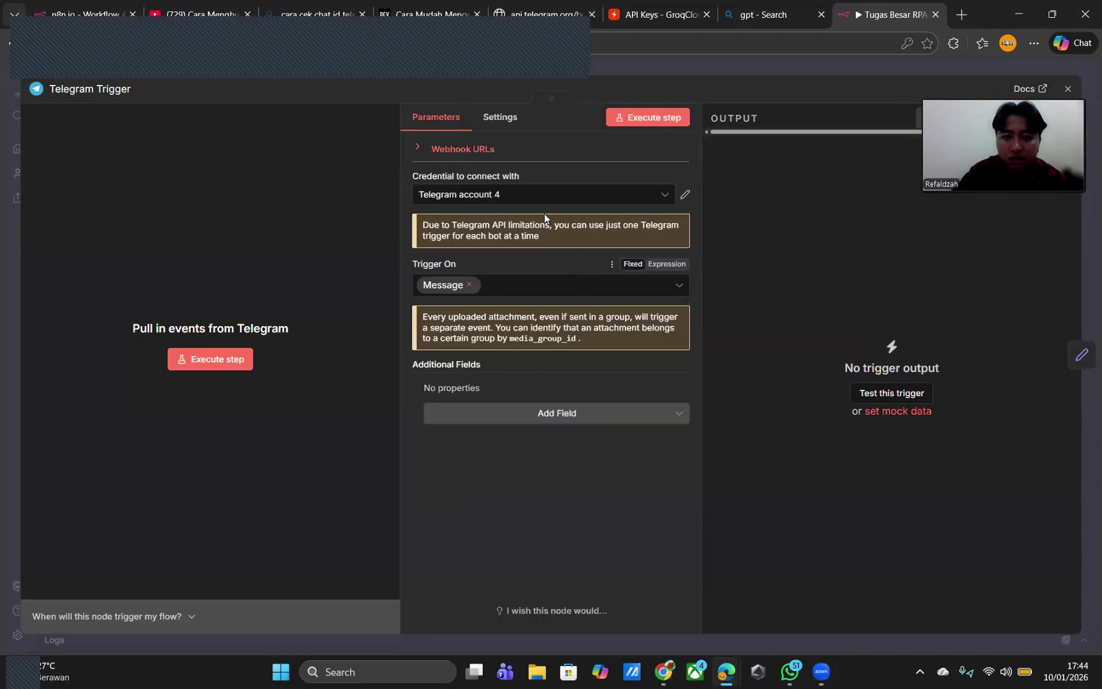
{"action": "left_click", "coordinate": [501, 118]}
{"action": "left_click", "coordinate": [447, 120]}
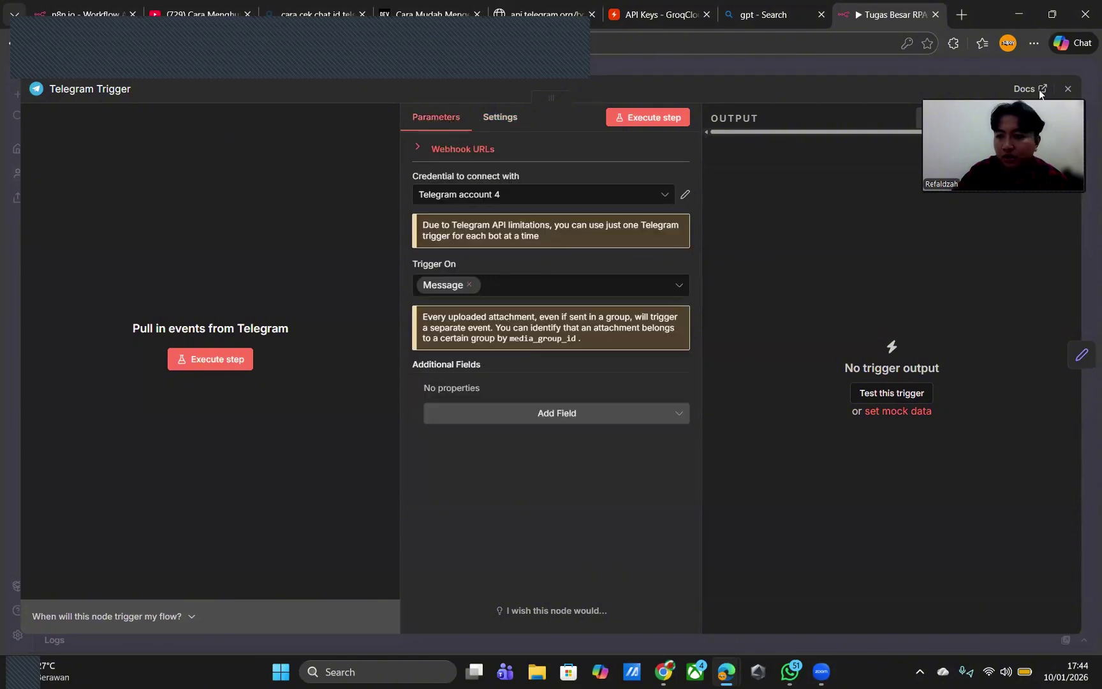
{"action": "left_click", "coordinate": [1067, 89]}
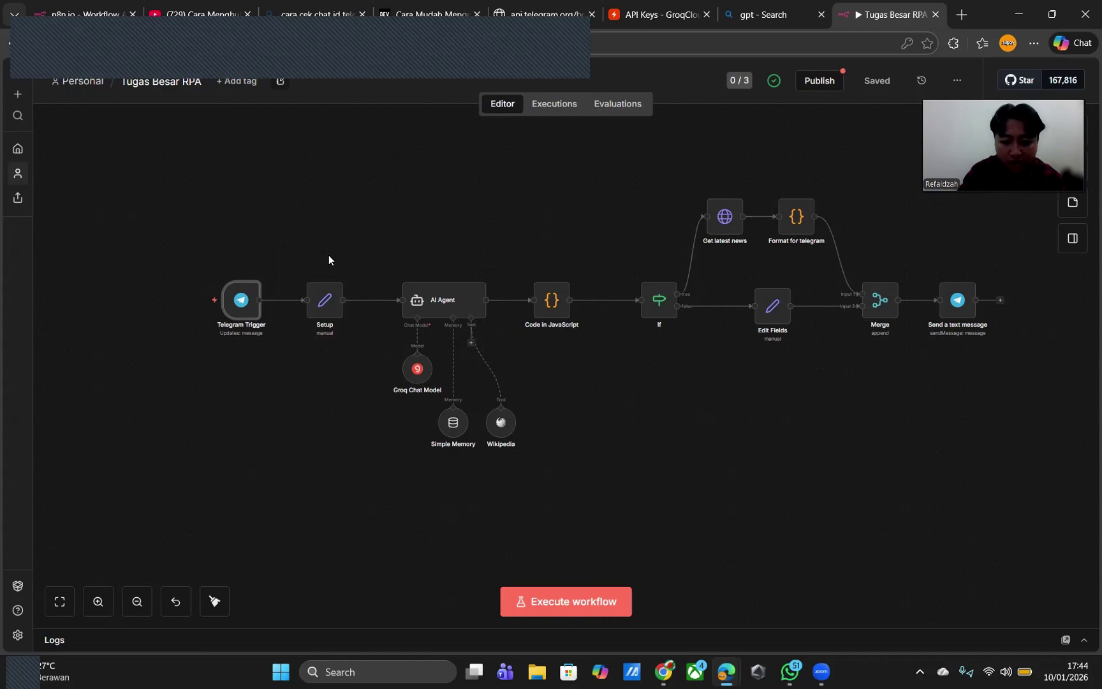
Review the Setup node's settings and its mapped fields, from apiKey through message, and return to the canvas
{"action": "double_click", "coordinate": [325, 295]}
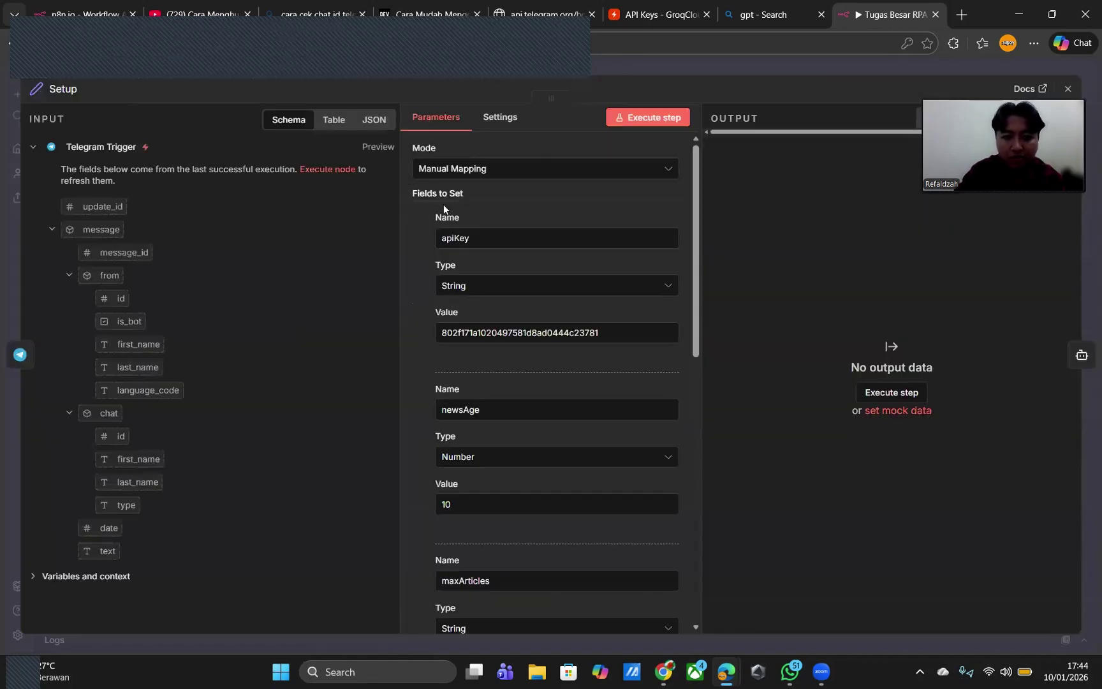
{"action": "scroll", "coordinate": [426, 258], "scroll_direction": "down", "scroll_amount": 3}
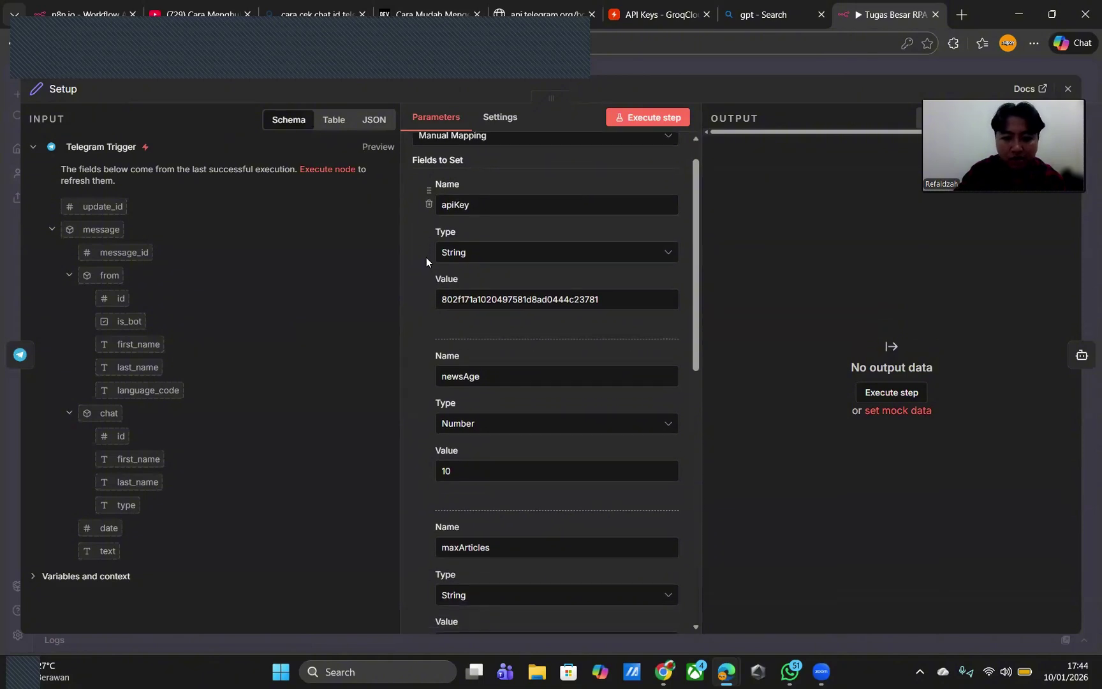
{"action": "scroll", "coordinate": [426, 257], "scroll_direction": "down", "scroll_amount": 4}
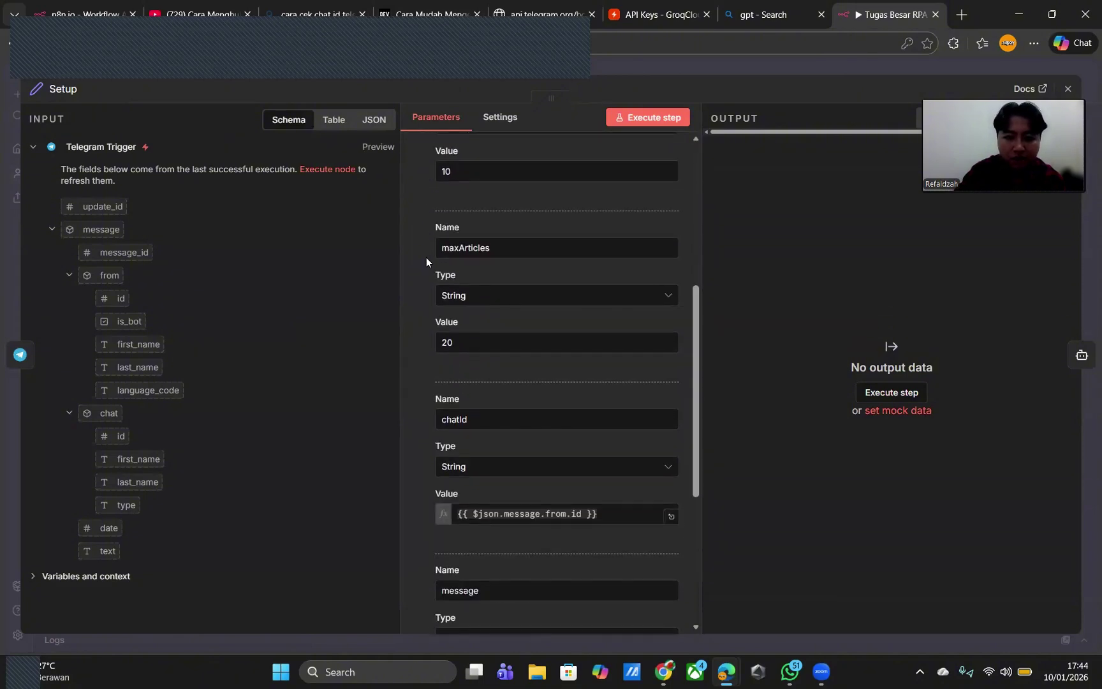
{"action": "left_click", "coordinate": [496, 120]}
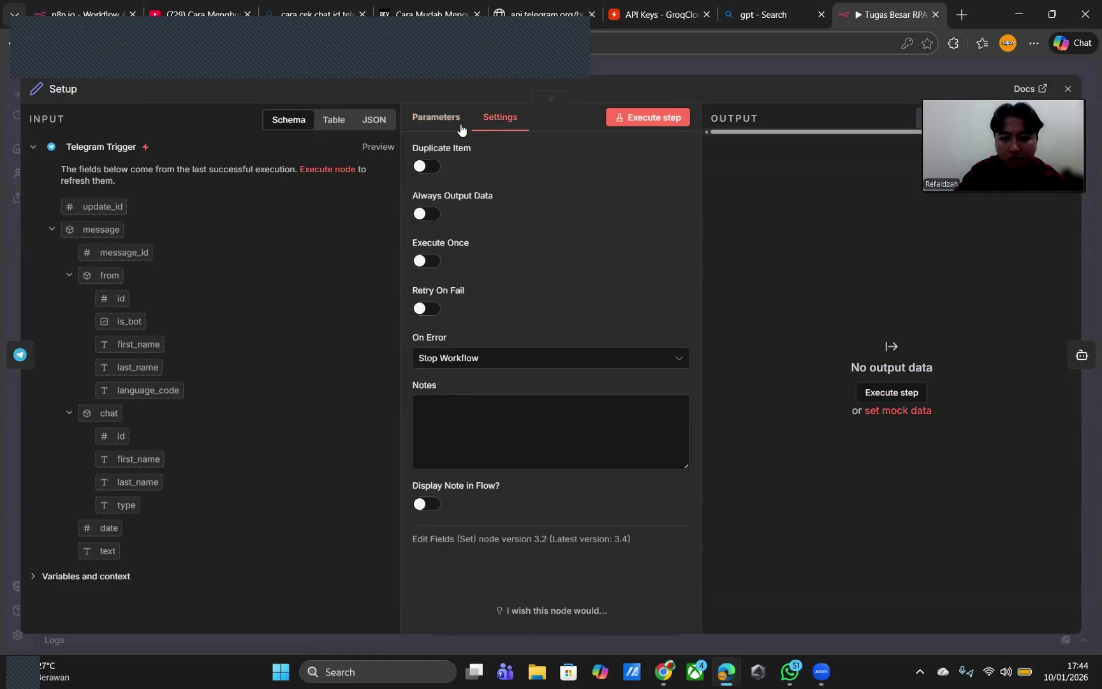
{"action": "left_click", "coordinate": [447, 121]}
{"action": "scroll", "coordinate": [474, 269], "scroll_direction": "down", "scroll_amount": 3}
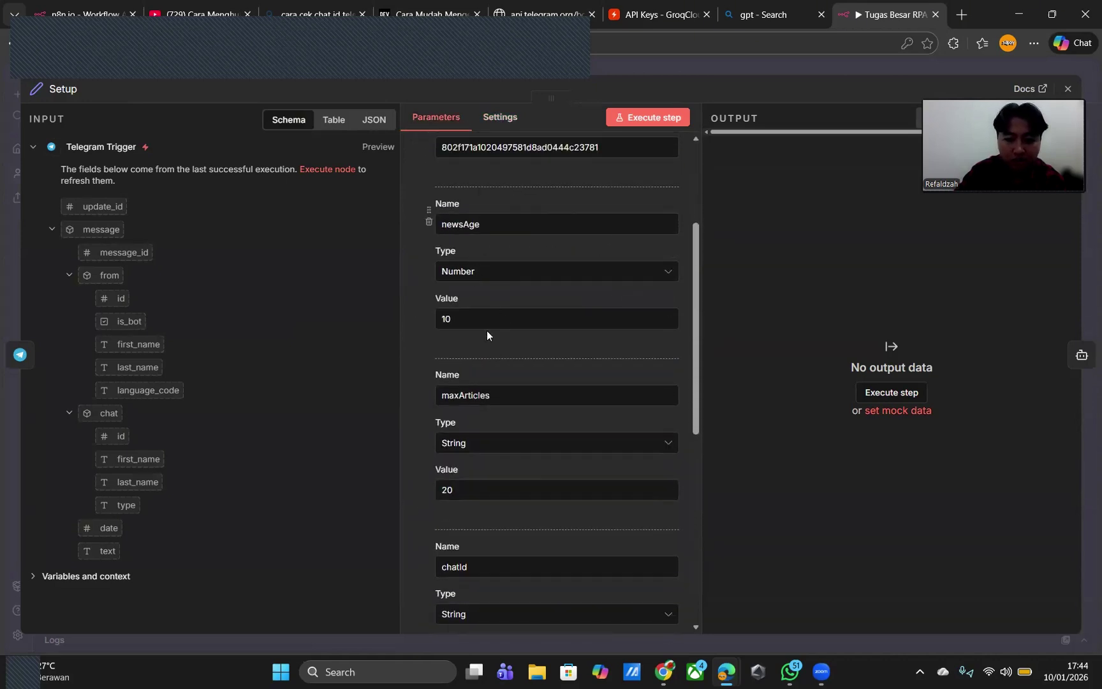
{"action": "scroll", "coordinate": [487, 331], "scroll_direction": "down", "scroll_amount": 4}
{"action": "scroll", "coordinate": [486, 330], "scroll_direction": "down", "scroll_amount": 1}
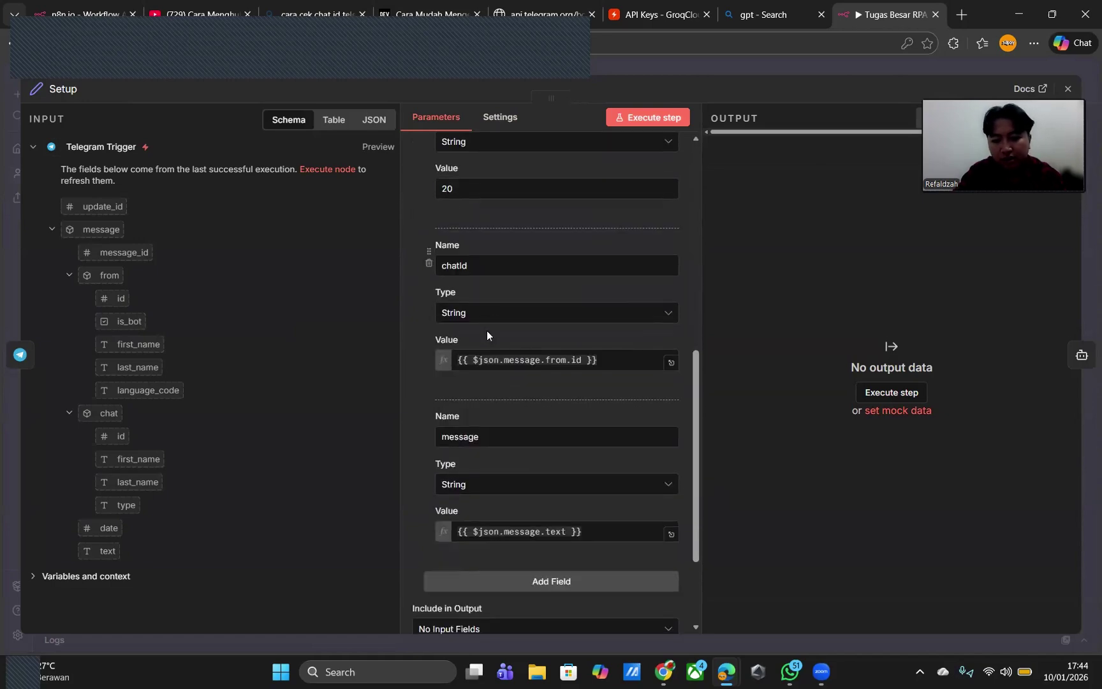
{"action": "scroll", "coordinate": [487, 331], "scroll_direction": "down", "scroll_amount": 1}
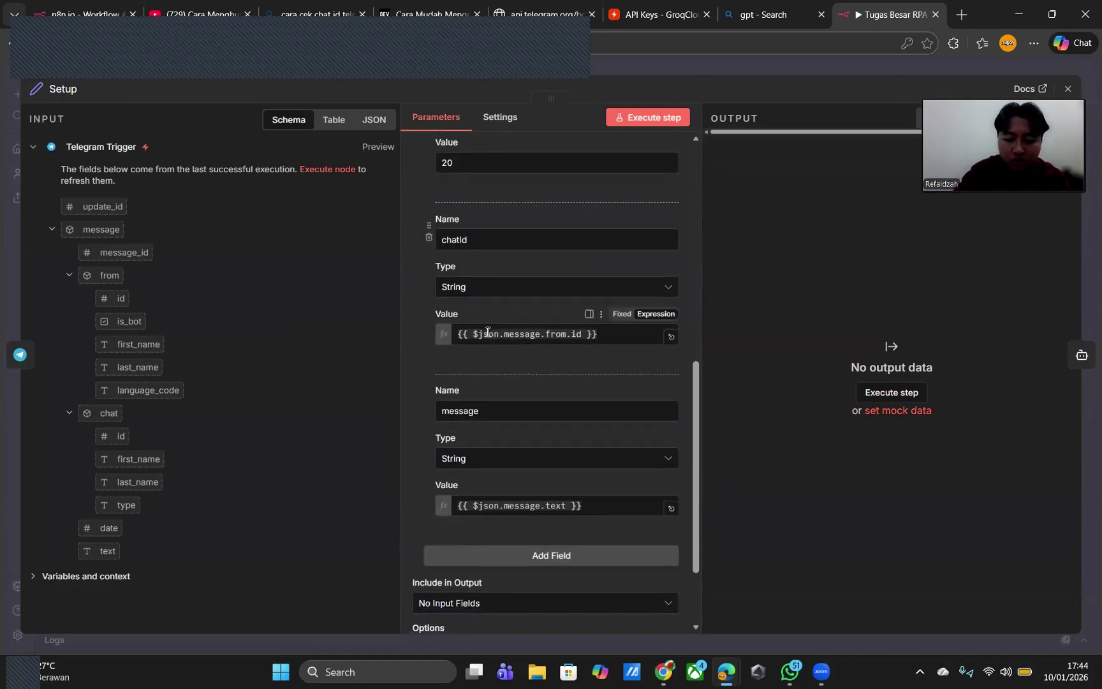
{"action": "scroll", "coordinate": [488, 331], "scroll_direction": "down", "scroll_amount": 3}
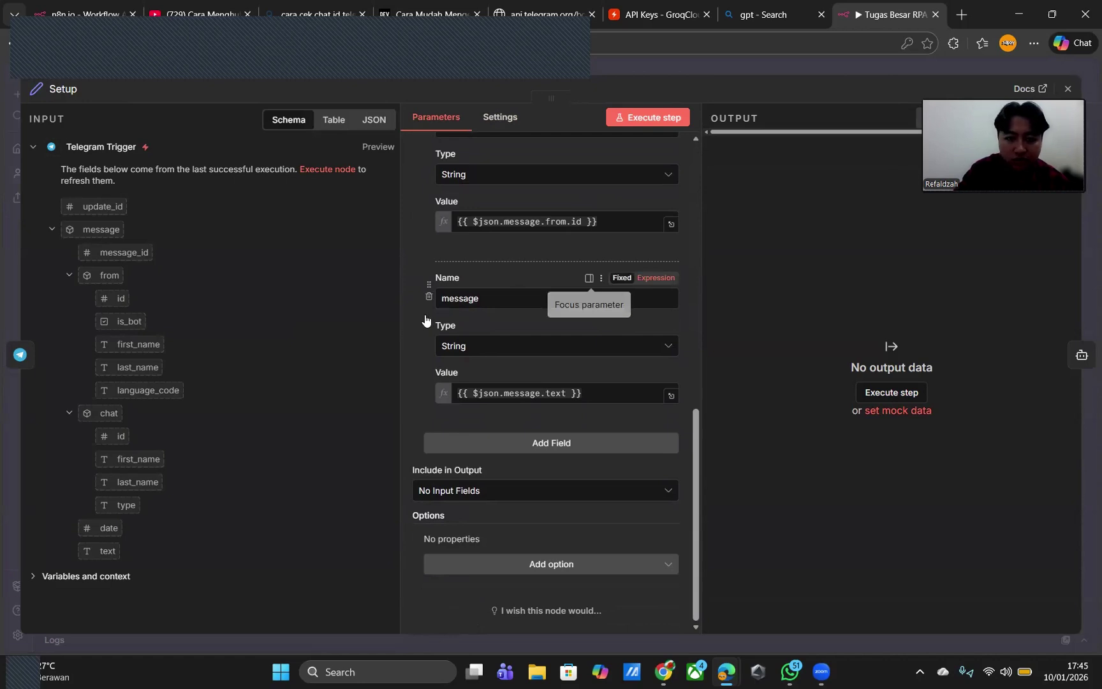
{"action": "key", "text": "Escape"}
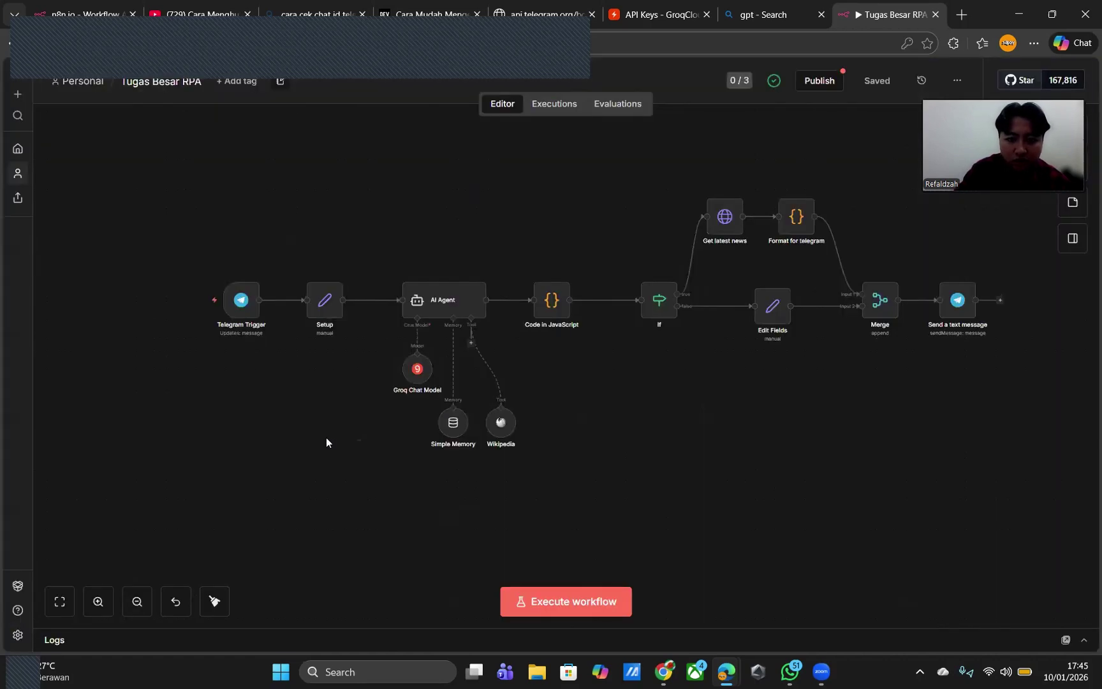
Inspect the condition configured in the If node after the Code in JavaScript node, and return to the canvas
{"action": "right_click", "coordinate": [271, 426]}
{"action": "left_click", "coordinate": [295, 413]}
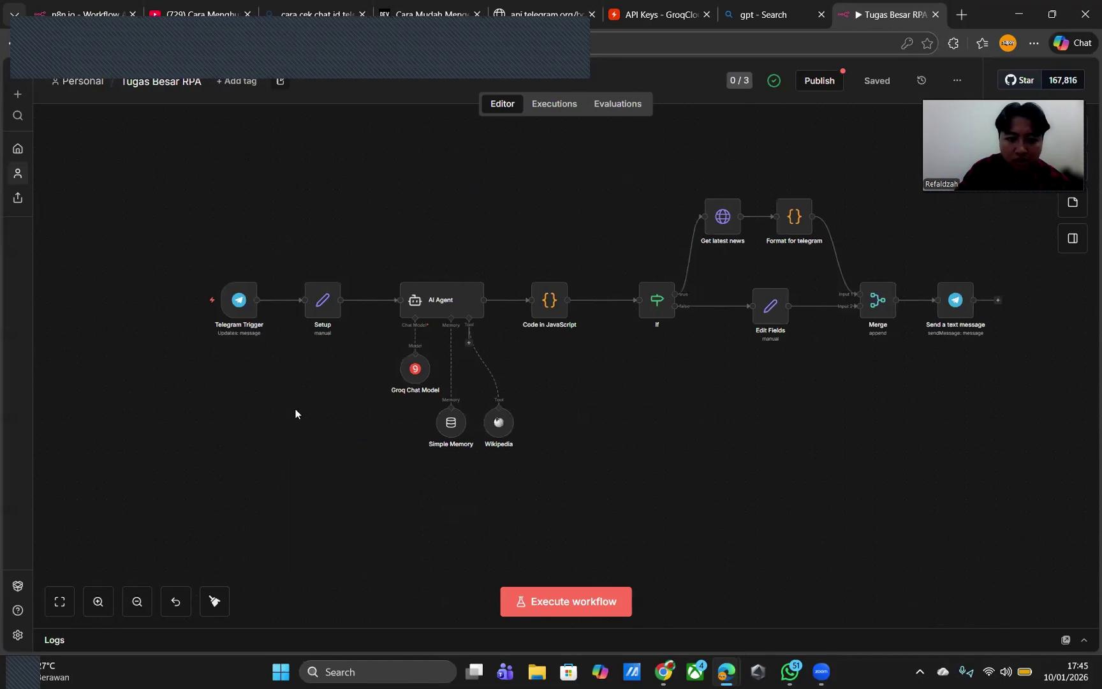
{"action": "scroll", "coordinate": [295, 414], "scroll_direction": "right", "scroll_amount": 3}
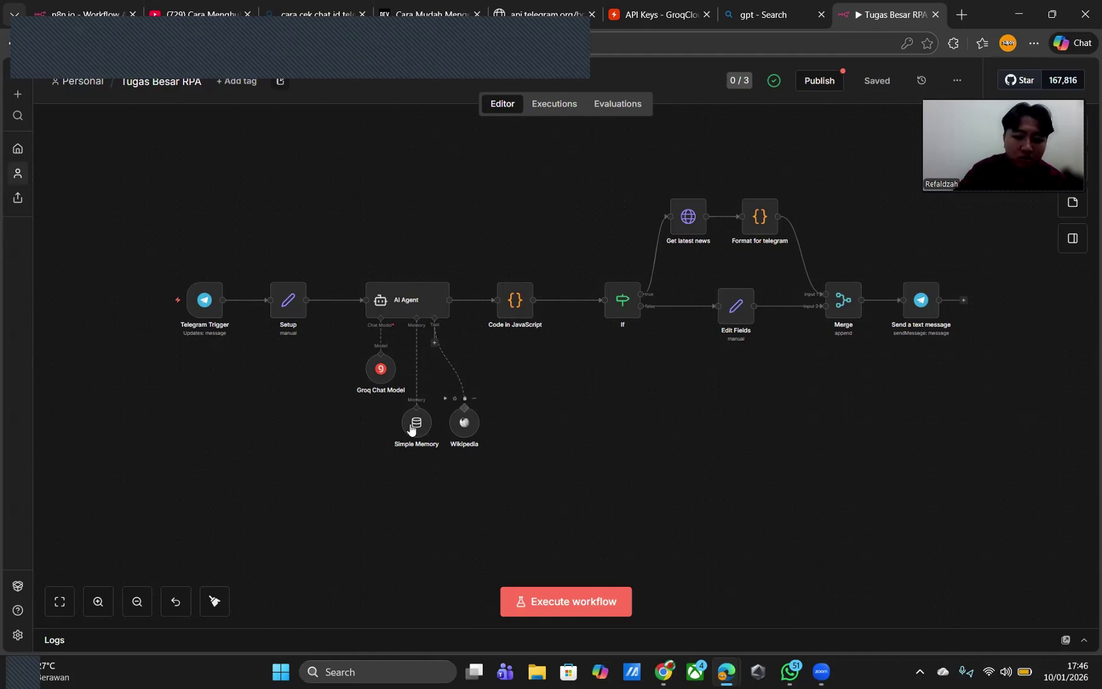
{"action": "scroll", "coordinate": [410, 429], "scroll_direction": "right", "scroll_amount": 3}
{"action": "scroll", "coordinate": [410, 423], "scroll_direction": "right", "scroll_amount": 1}
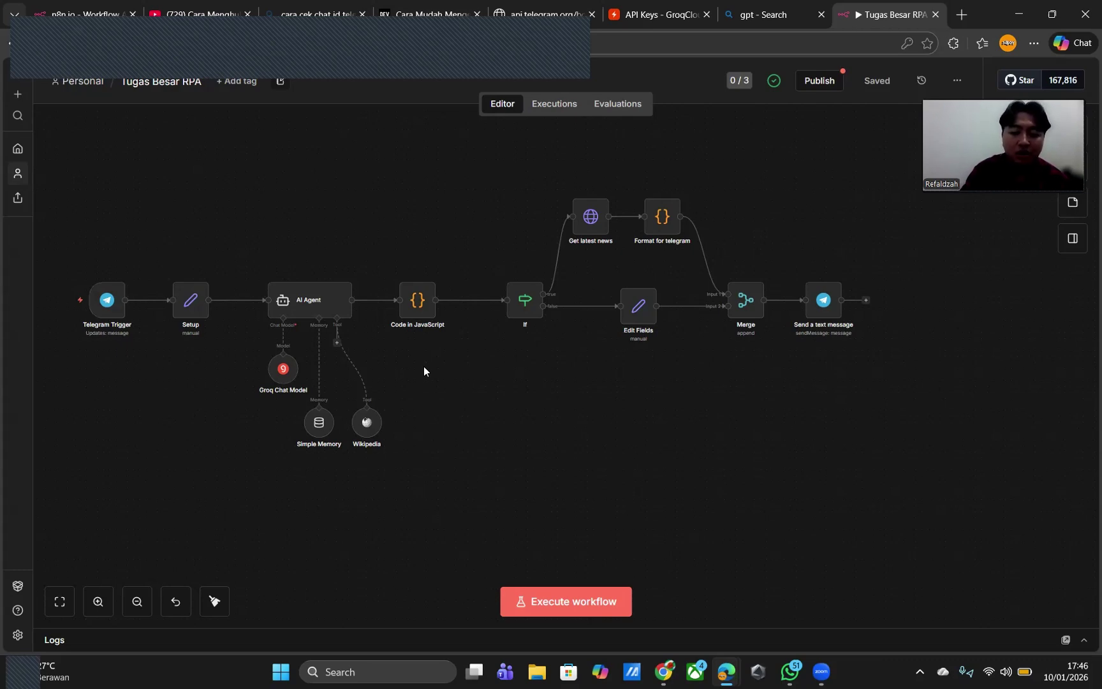
{"action": "scroll", "coordinate": [424, 371], "scroll_direction": "right", "scroll_amount": 5}
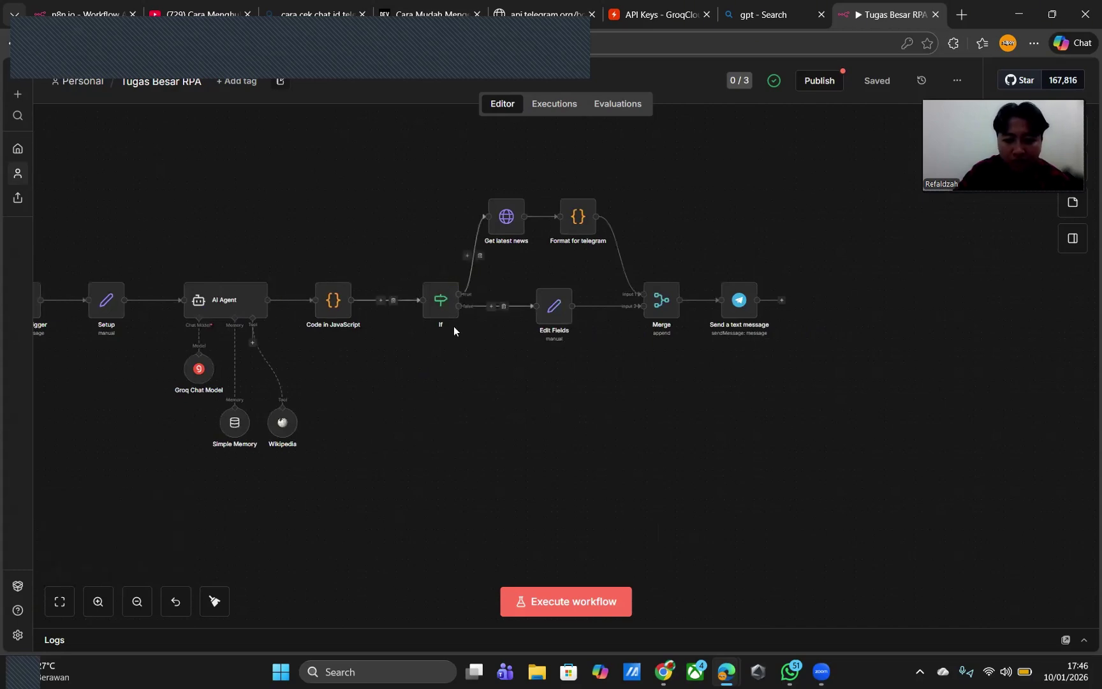
{"action": "left_click", "coordinate": [440, 302]}
{"action": "double_click", "coordinate": [440, 301]}
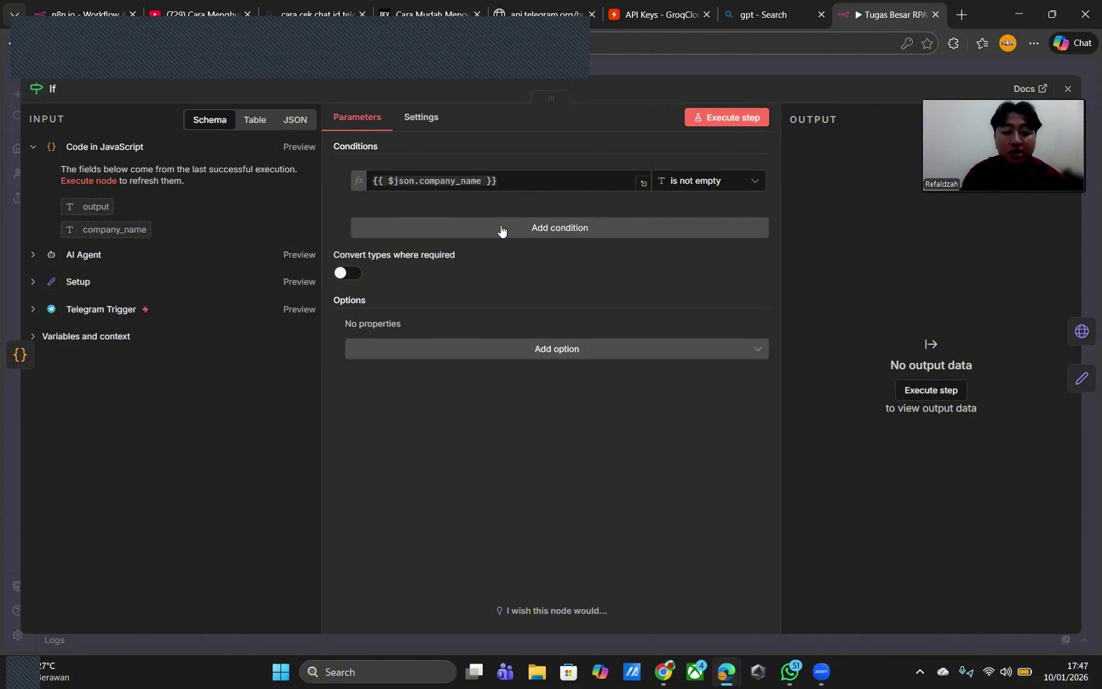
{"action": "left_click", "coordinate": [1063, 83]}
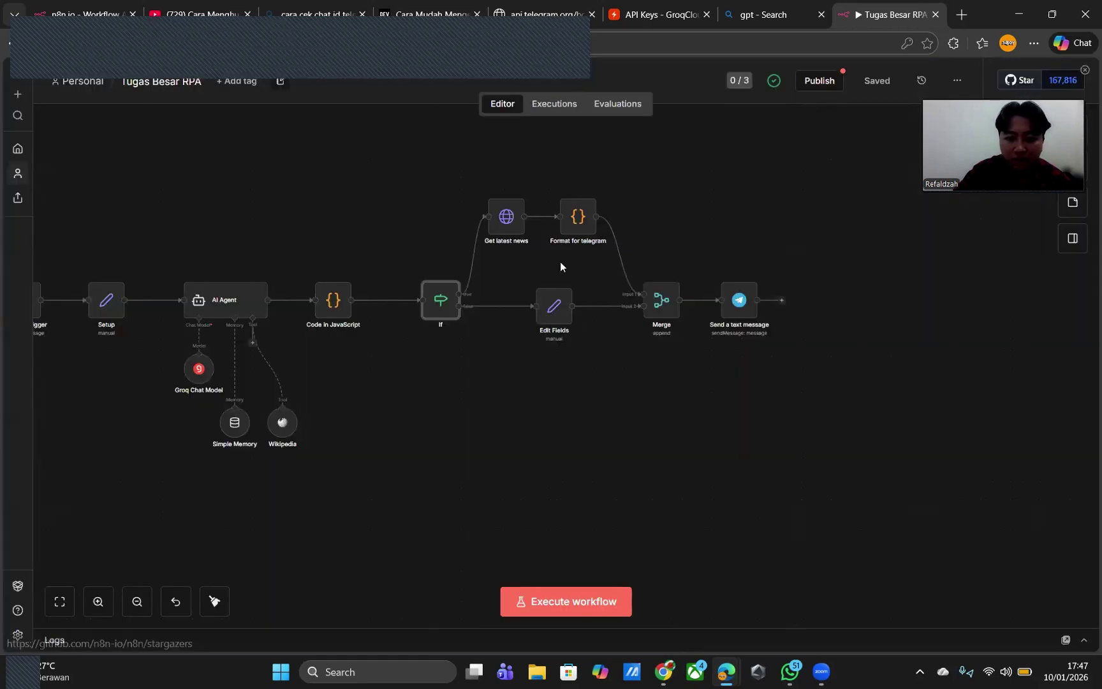
Examine both If branches, through Get latest news and Edit Fields, up to the Merge and Send a text message nodes
{"action": "scroll", "coordinate": [559, 262], "scroll_direction": "right", "scroll_amount": 1}
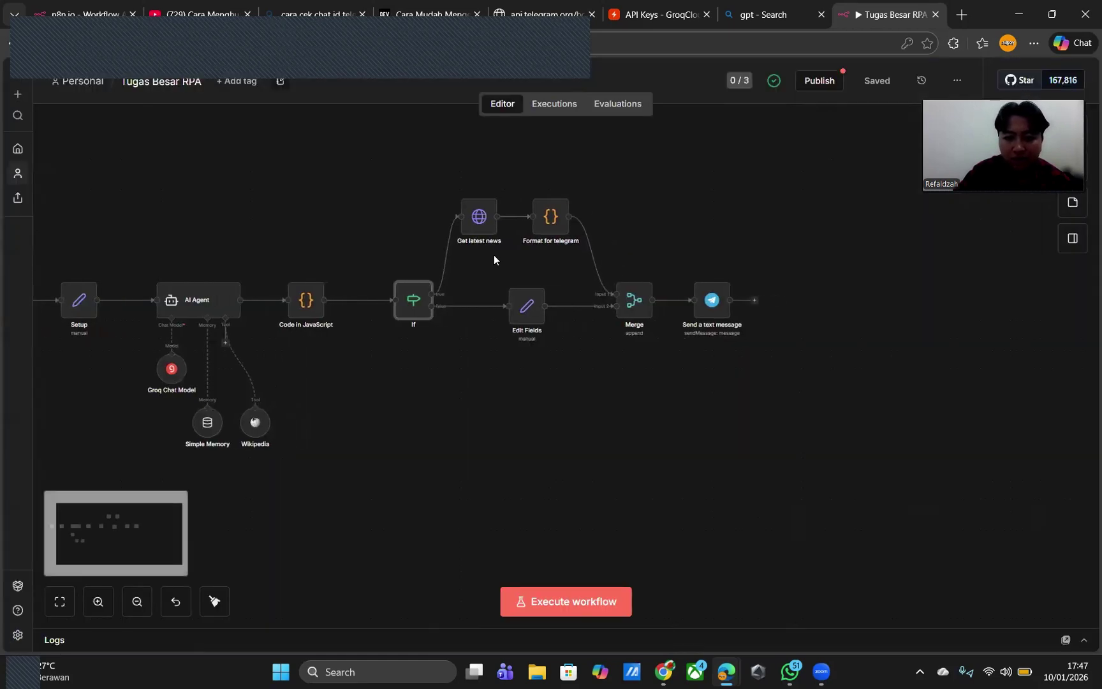
{"action": "mouse_move", "coordinate": [480, 223]}
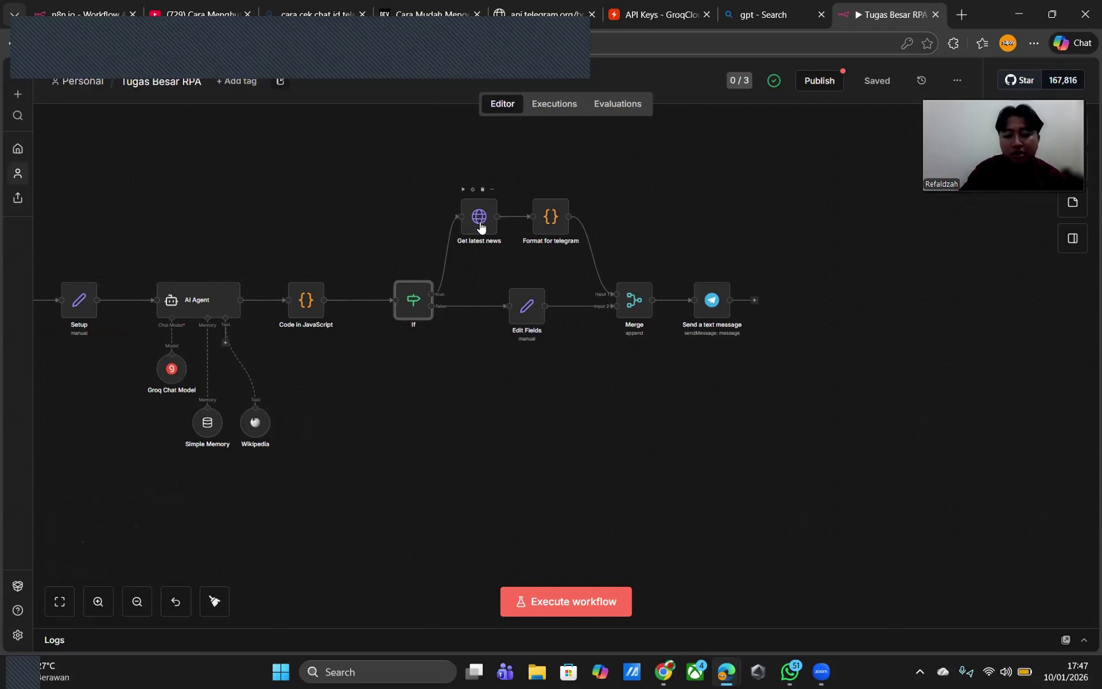
{"action": "scroll", "coordinate": [480, 223], "scroll_direction": "right", "scroll_amount": 3}
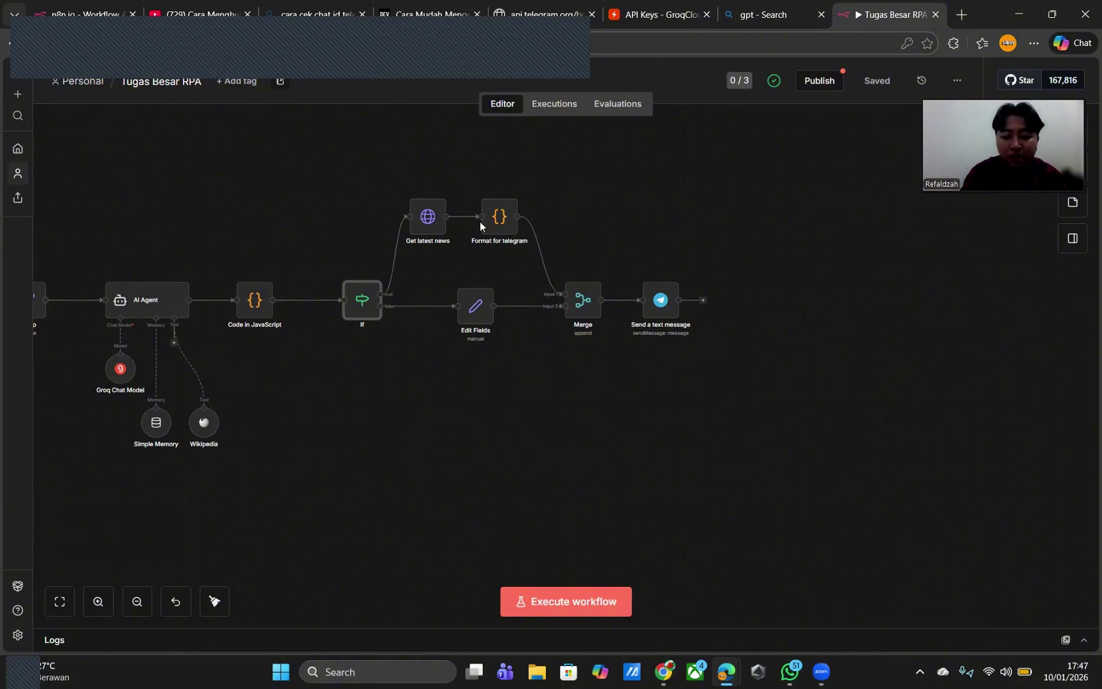
{"action": "scroll", "coordinate": [480, 221], "scroll_direction": "right", "scroll_amount": 5}
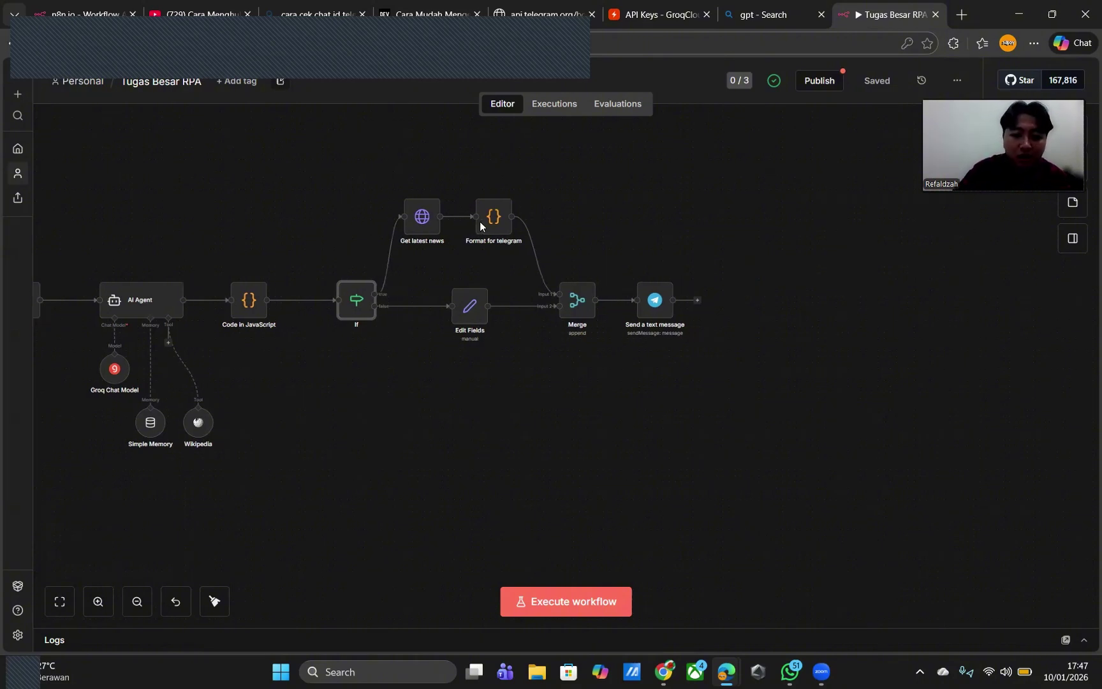
{"action": "scroll", "coordinate": [480, 227], "scroll_direction": "right", "scroll_amount": 1}
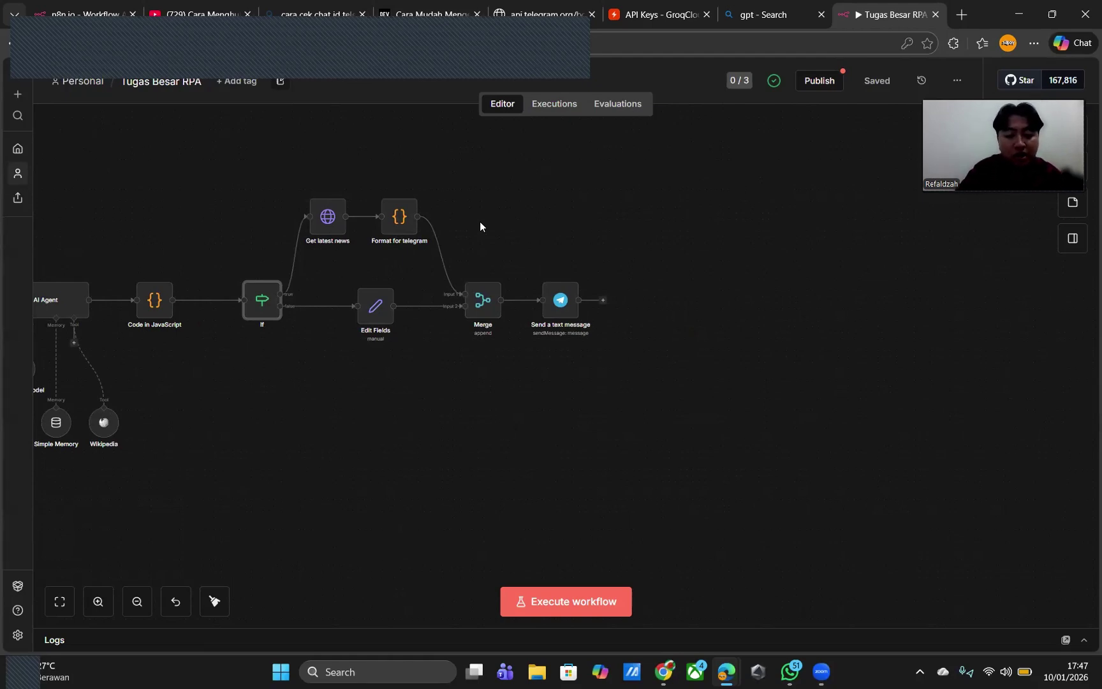
{"action": "scroll", "coordinate": [480, 221], "scroll_direction": "right", "scroll_amount": 2}
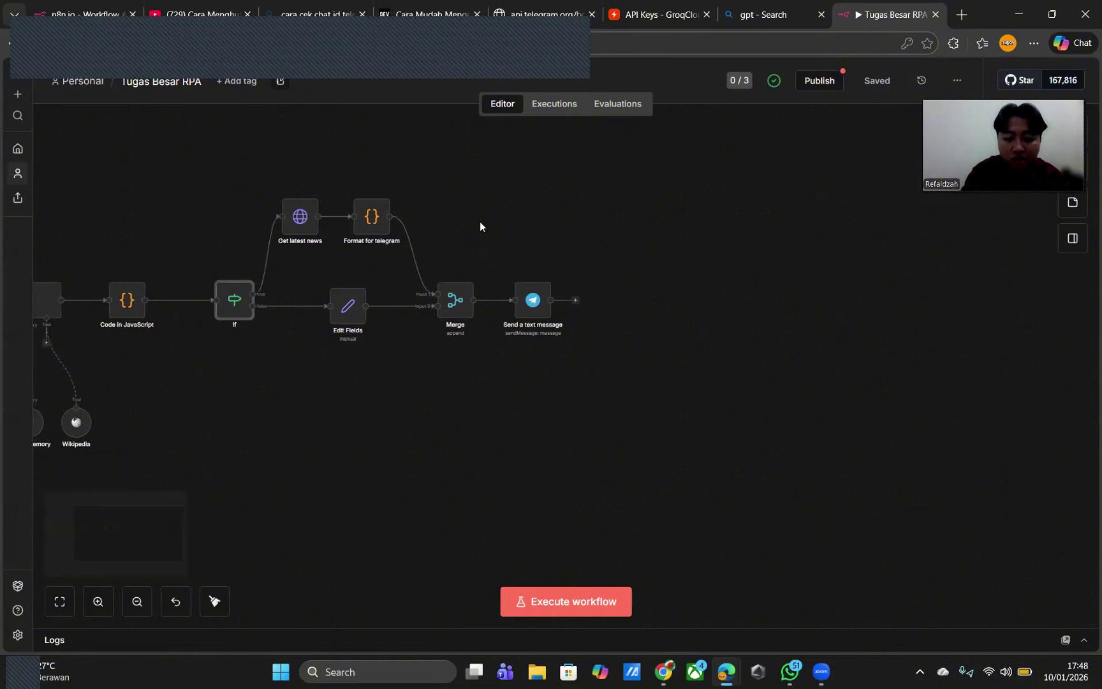
{"action": "scroll", "coordinate": [480, 226], "scroll_direction": "right", "scroll_amount": 4}
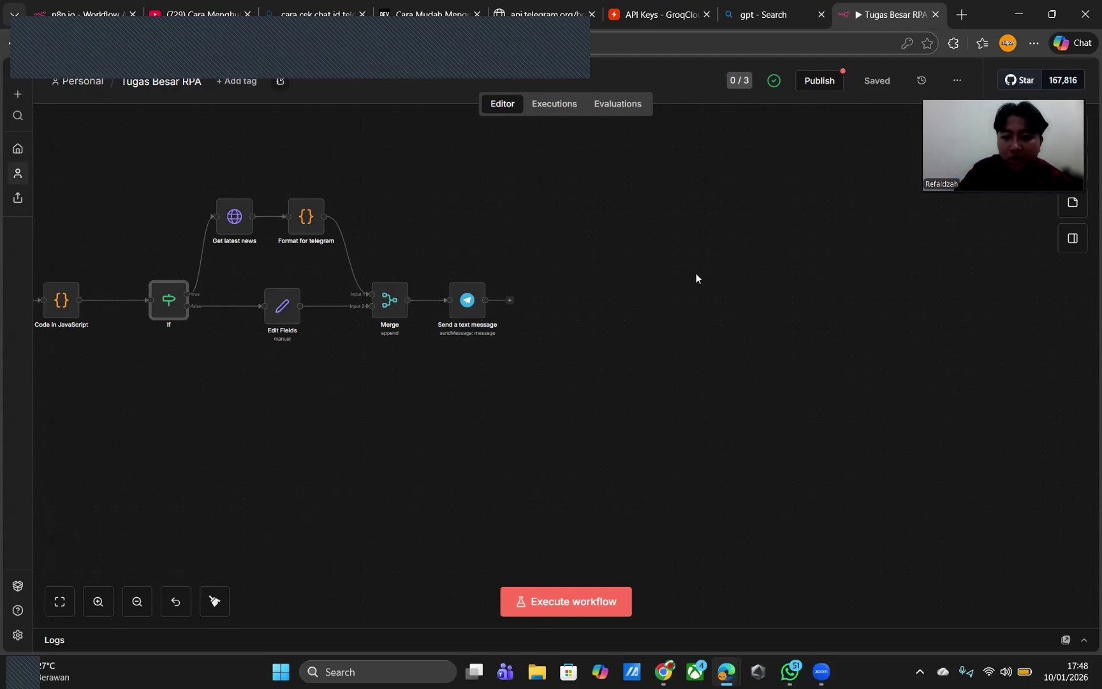
{"action": "scroll", "coordinate": [561, 318], "scroll_direction": "left", "scroll_amount": 3}
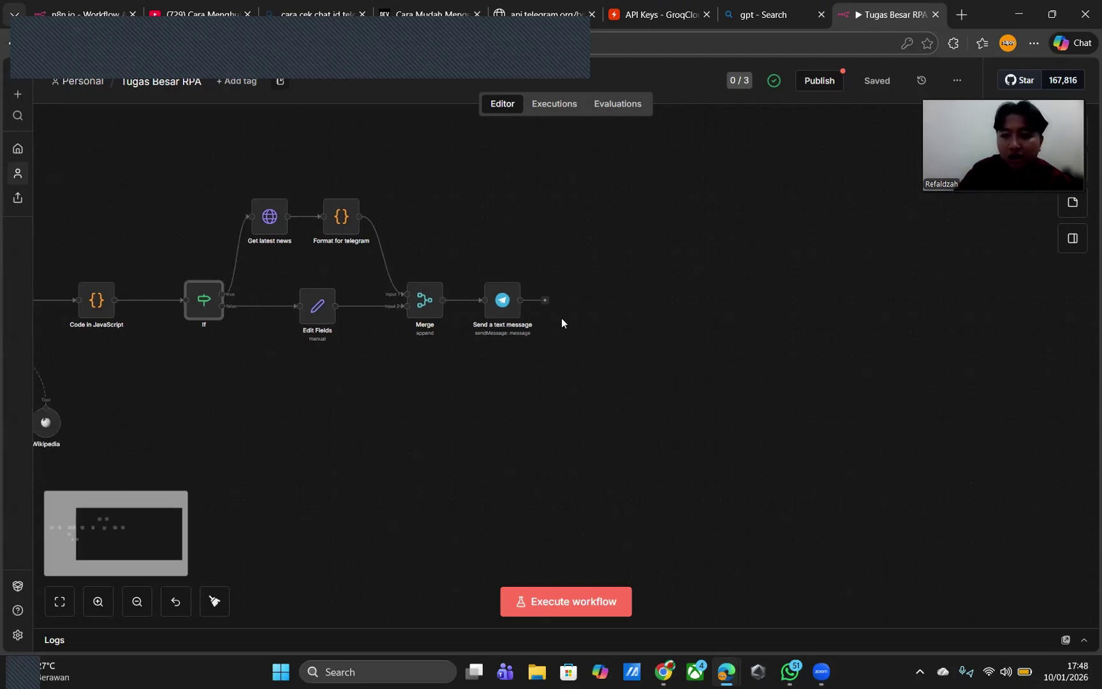
{"action": "scroll", "coordinate": [561, 318], "scroll_direction": "left", "scroll_amount": 3}
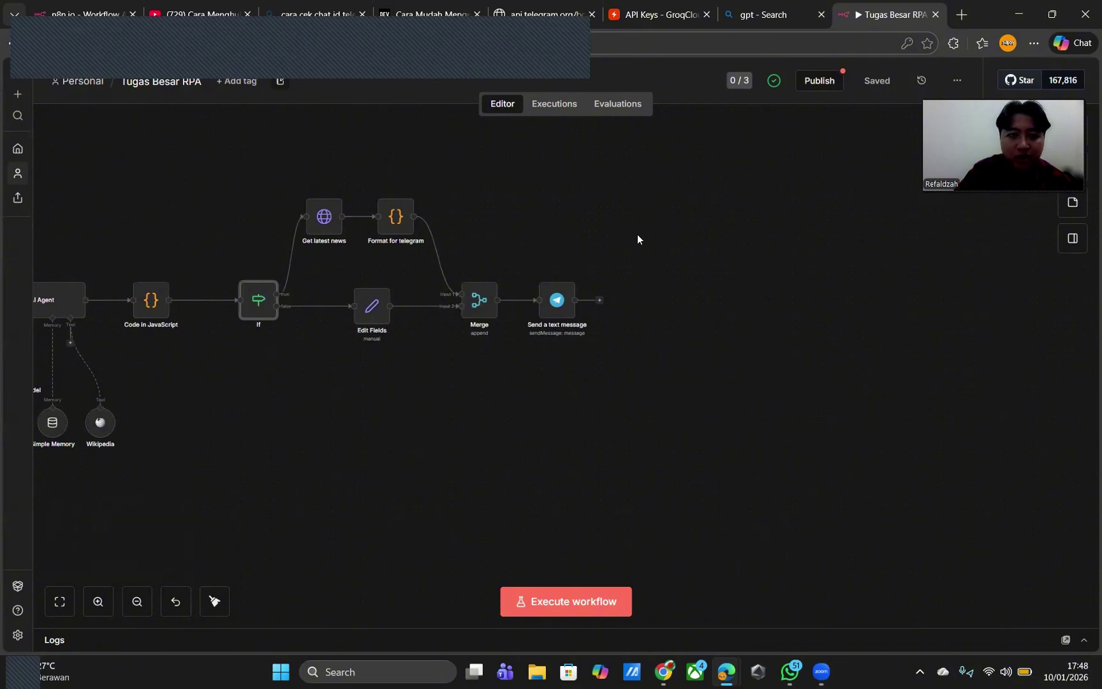
{"action": "scroll", "coordinate": [637, 236], "scroll_direction": "left", "scroll_amount": 2}
{"action": "scroll", "coordinate": [571, 229], "scroll_direction": "left", "scroll_amount": 3}
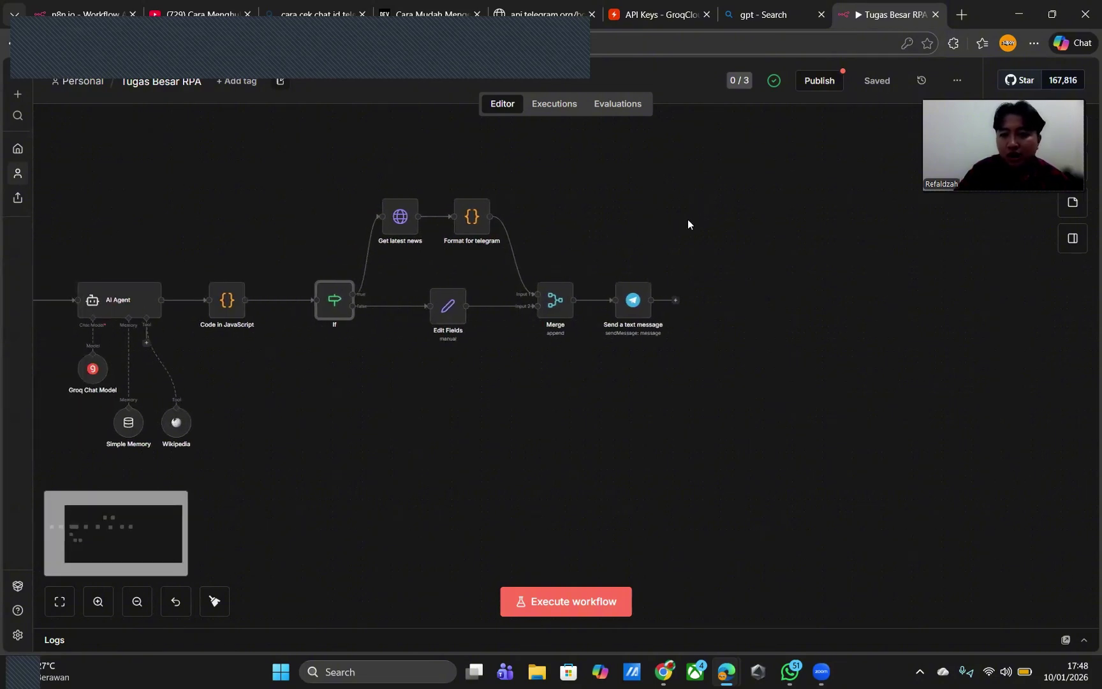
{"action": "scroll", "coordinate": [759, 169], "scroll_direction": "left", "scroll_amount": 2}
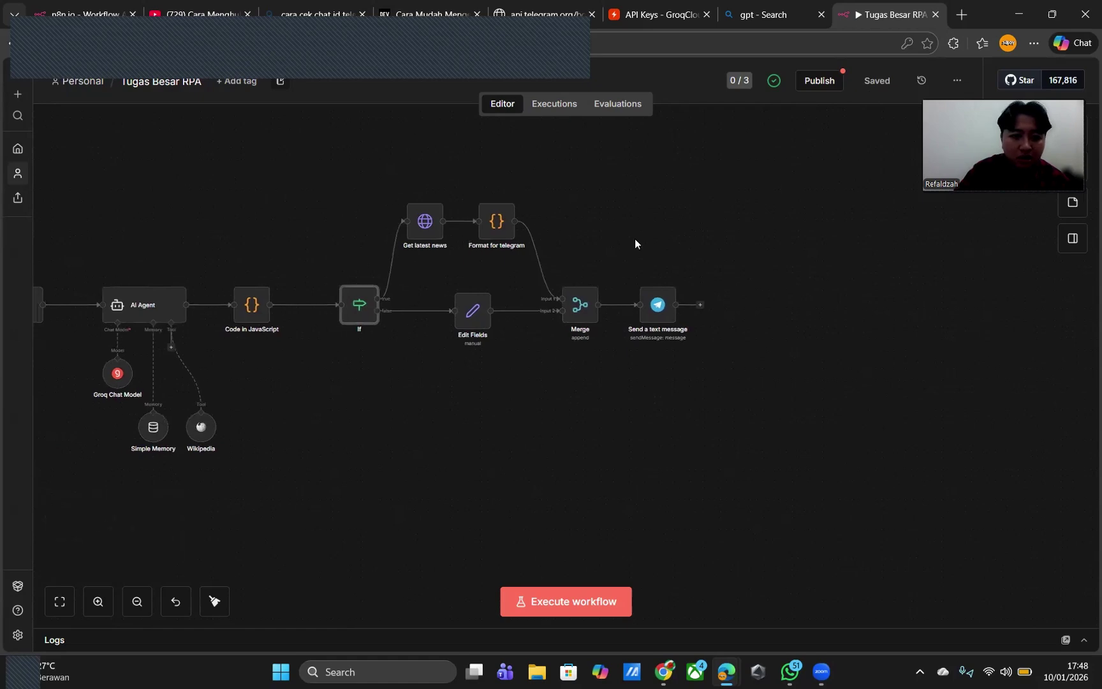
{"action": "scroll", "coordinate": [634, 239], "scroll_direction": "left", "scroll_amount": 10}
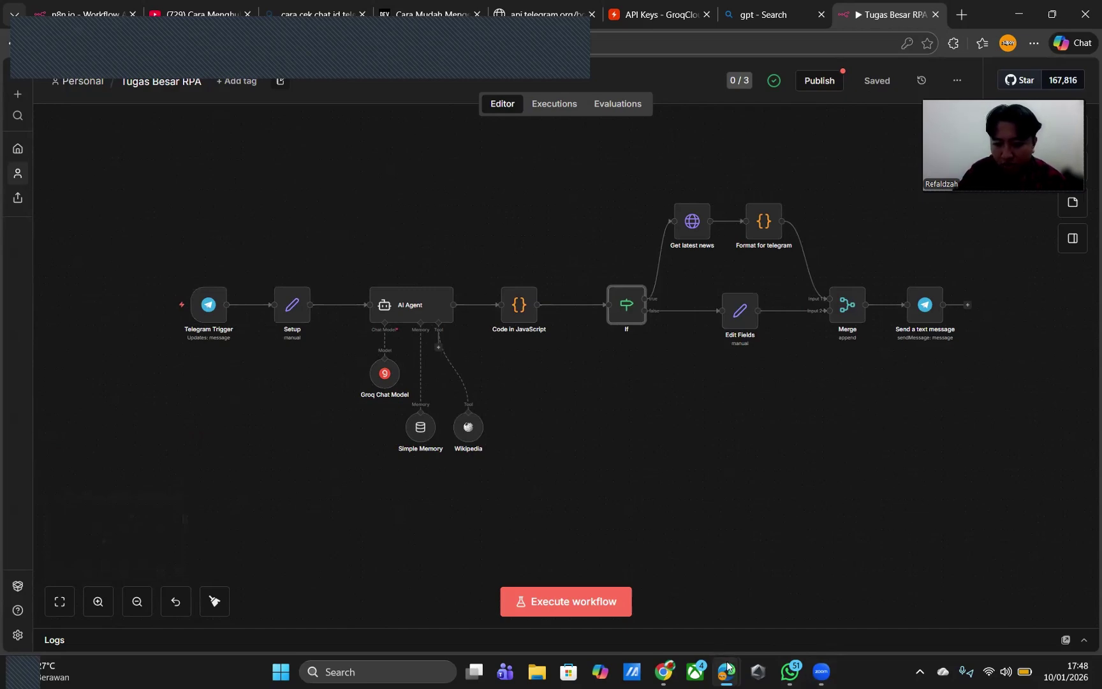
Switch to the Telegram Web window and send the message "hallo" in the RPA bot chat
{"action": "mouse_move", "coordinate": [726, 670]}
{"action": "left_click", "coordinate": [795, 613]}
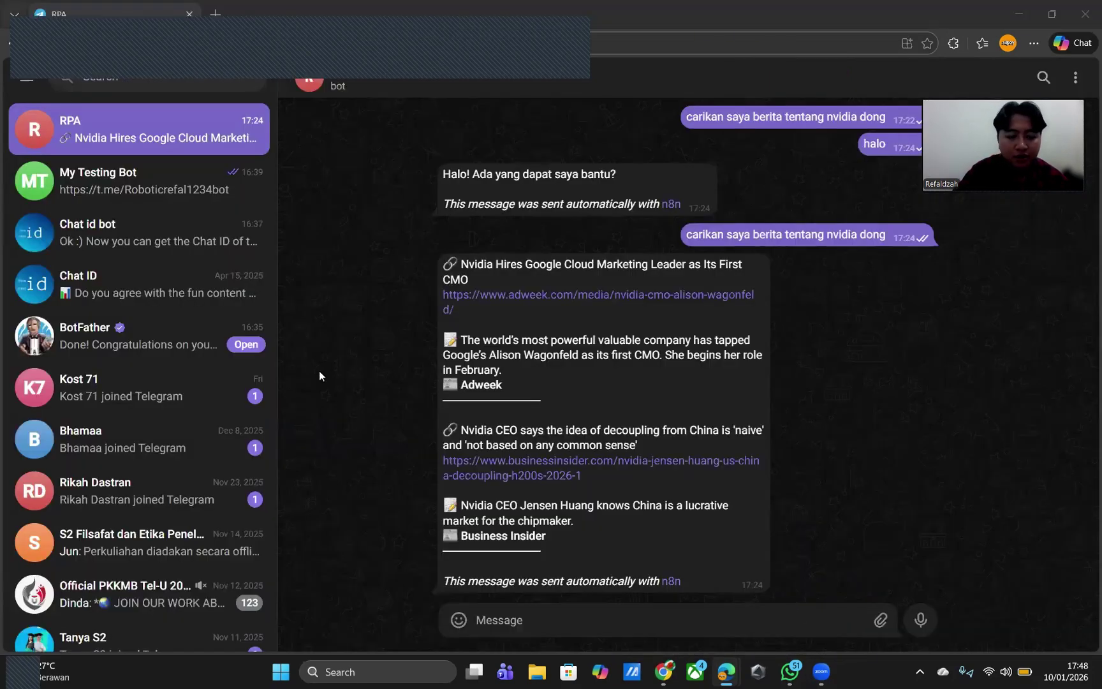
{"action": "left_click", "coordinate": [188, 203]}
{"action": "left_click", "coordinate": [187, 142]}
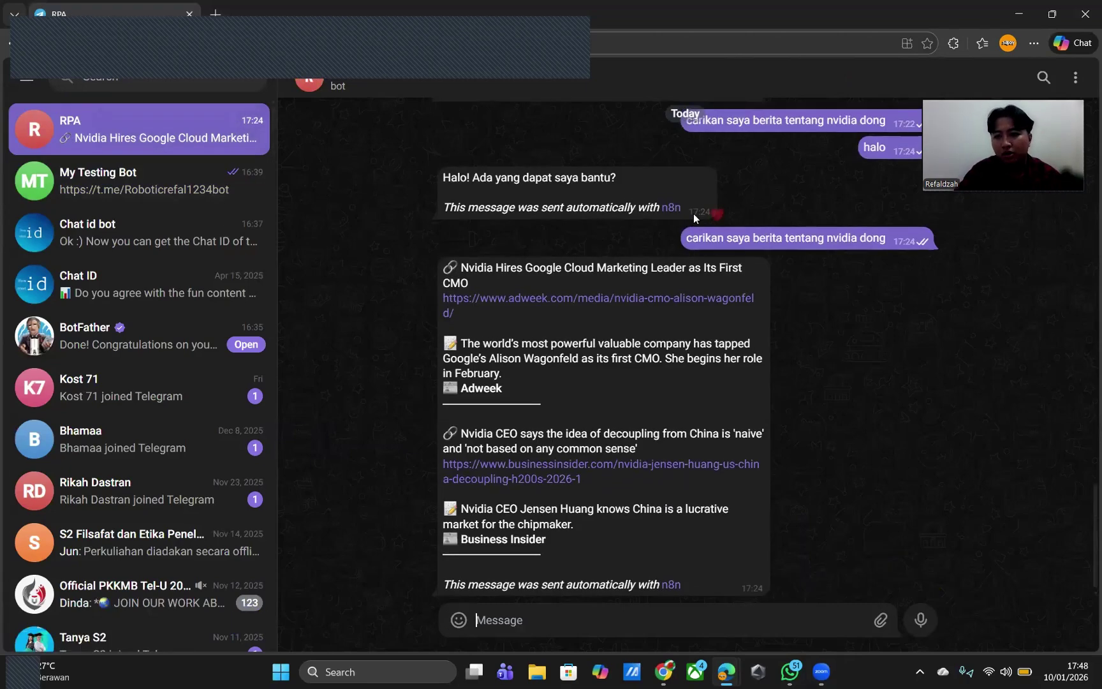
{"action": "scroll", "coordinate": [694, 218], "scroll_direction": "up", "scroll_amount": 5}
{"action": "scroll", "coordinate": [695, 218], "scroll_direction": "down", "scroll_amount": 2}
{"action": "scroll", "coordinate": [694, 218], "scroll_direction": "down", "scroll_amount": 1}
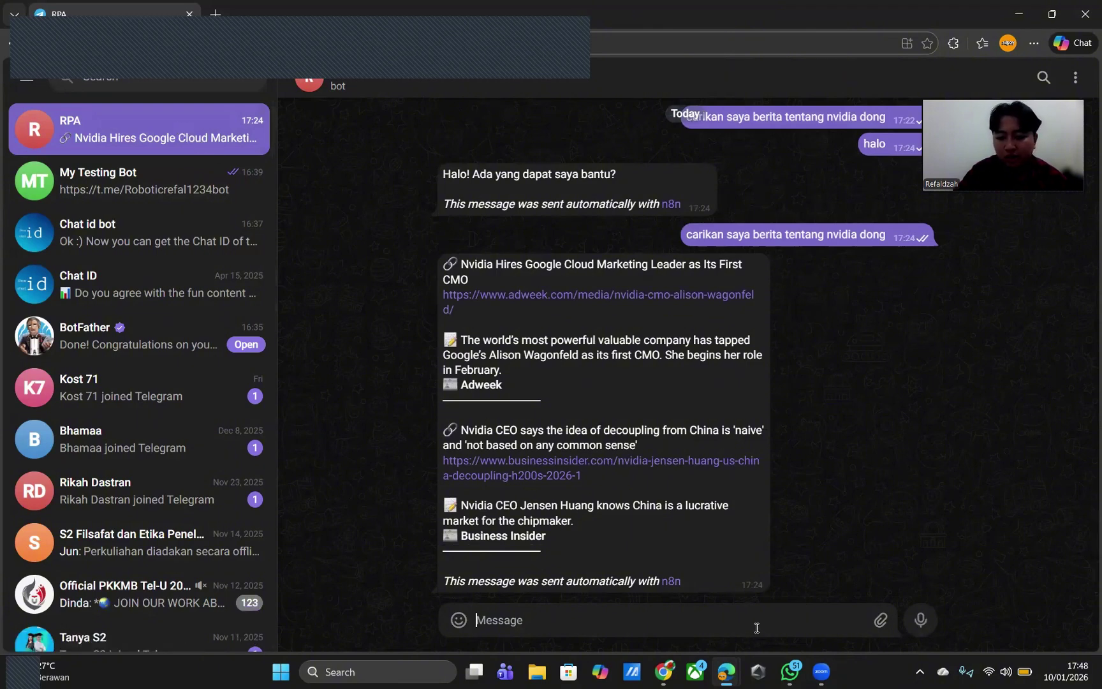
{"action": "type", "text": "hallo"}
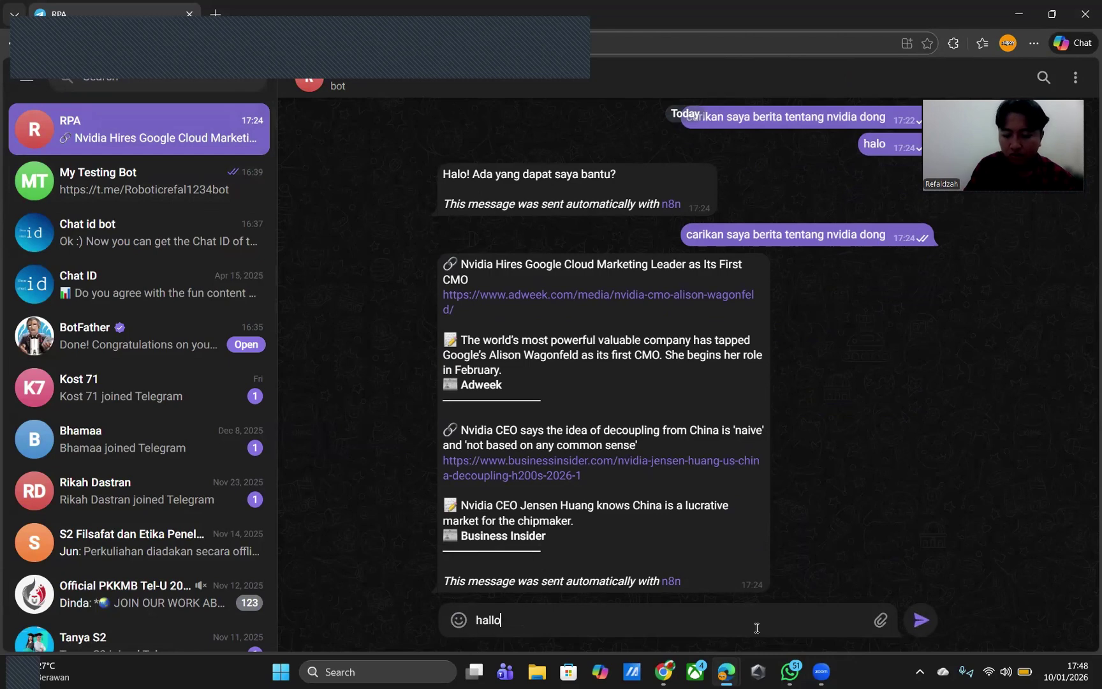
{"action": "key", "text": "Return"}
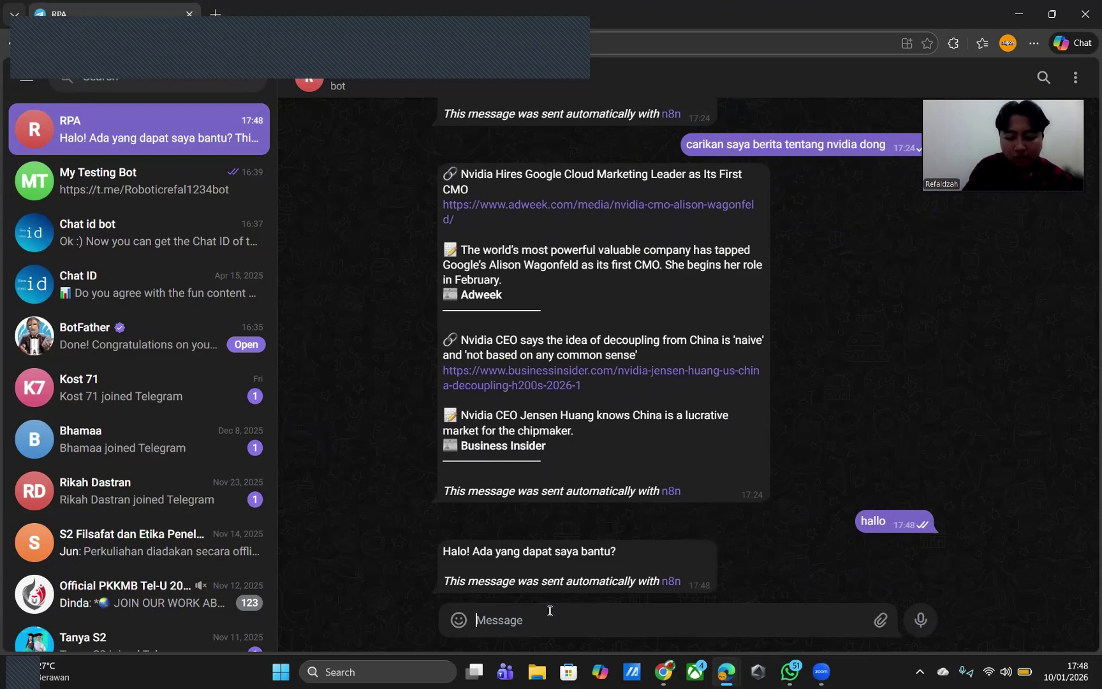
Send the bot the message "Saya ingin meminta berita megenai Processor"
{"action": "type", "text": "Saya "}
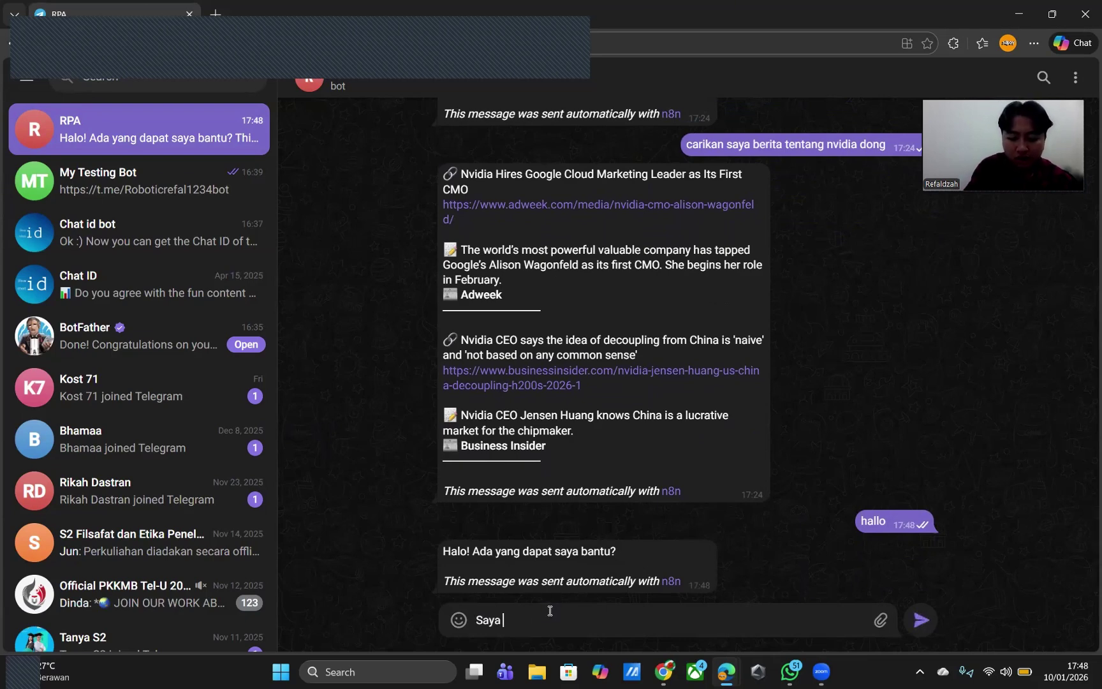
{"action": "type", "text": "ingin"}
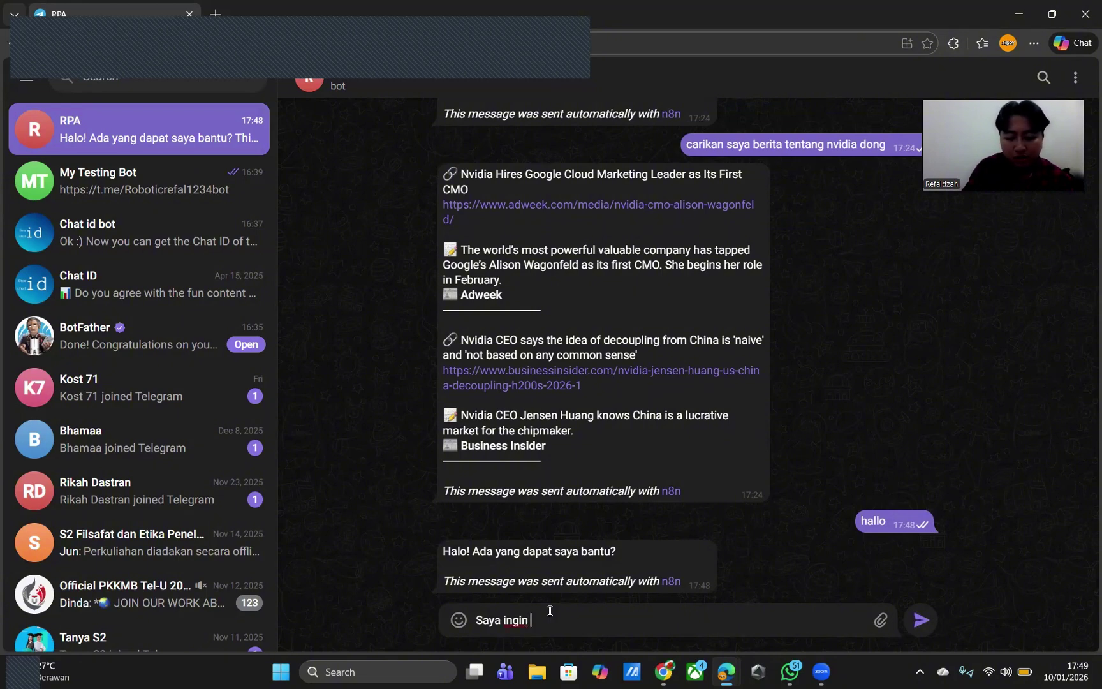
{"action": "type", "text": " meminta "}
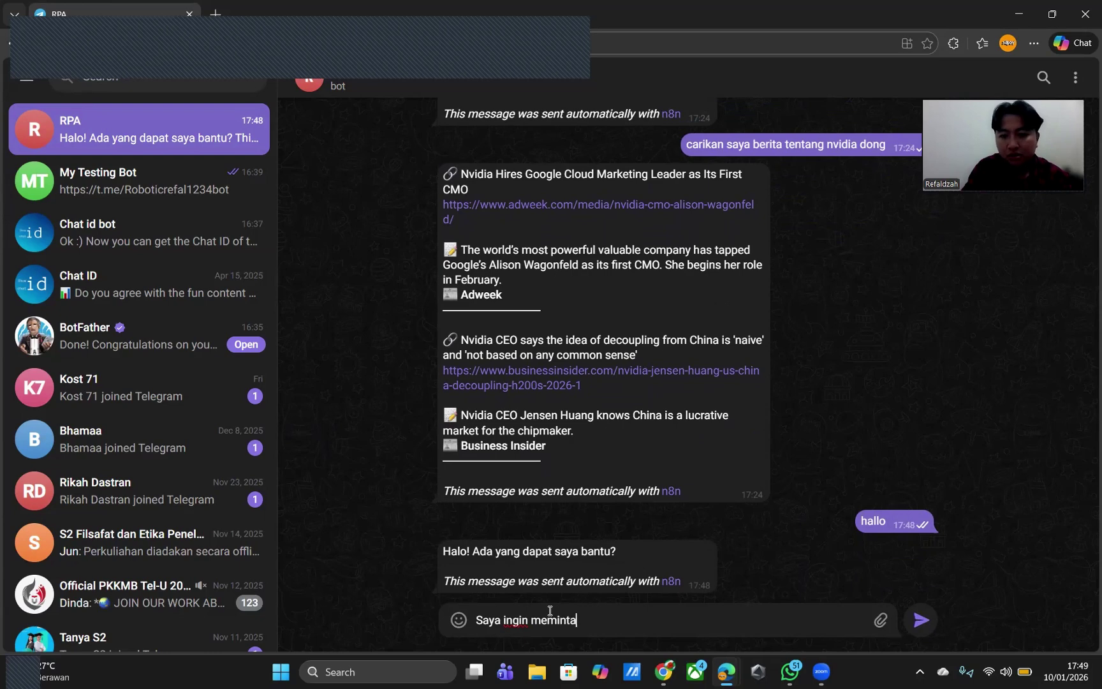
{"action": "type", "text": "be"}
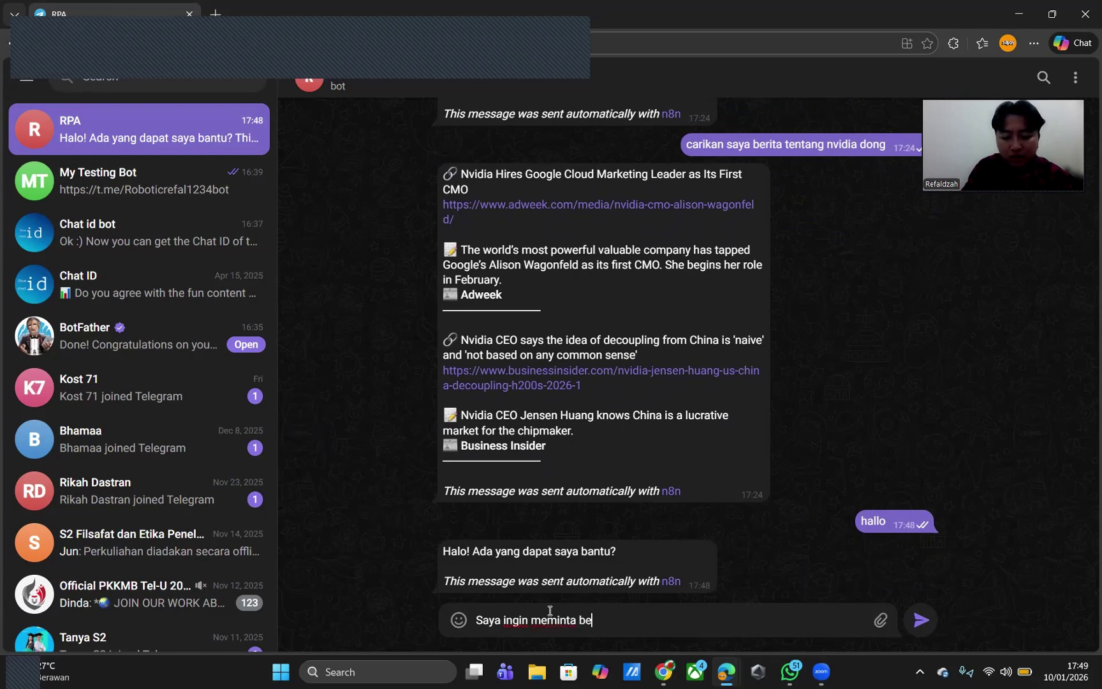
{"action": "type", "text": "rita megenai"}
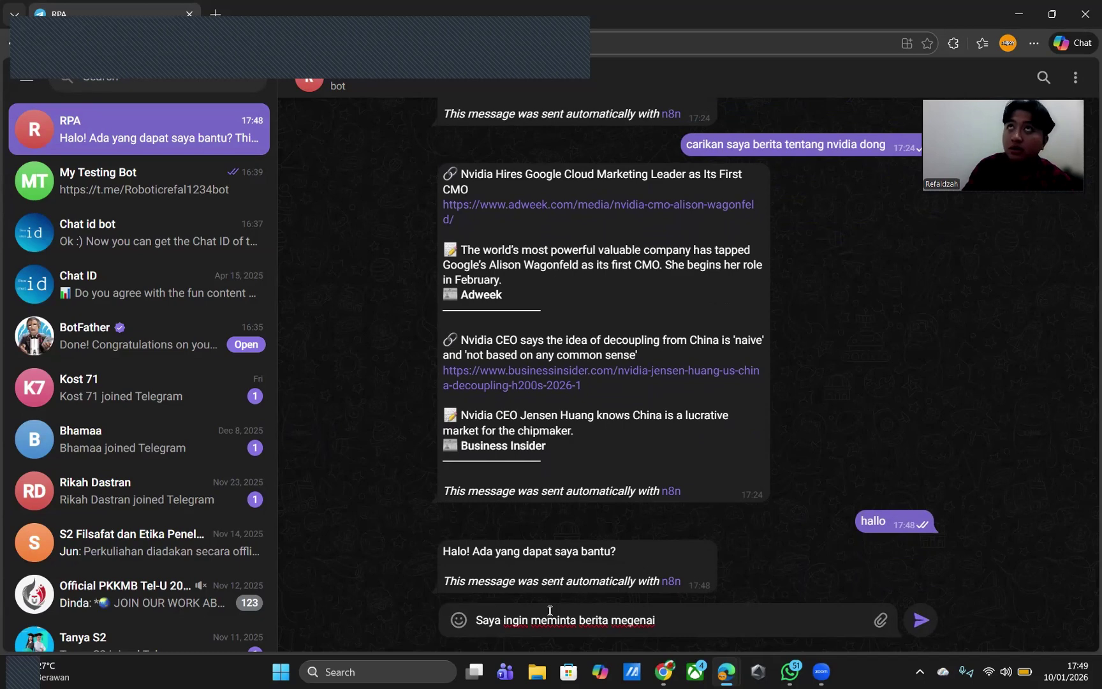
{"action": "type", "text": "Machine"}
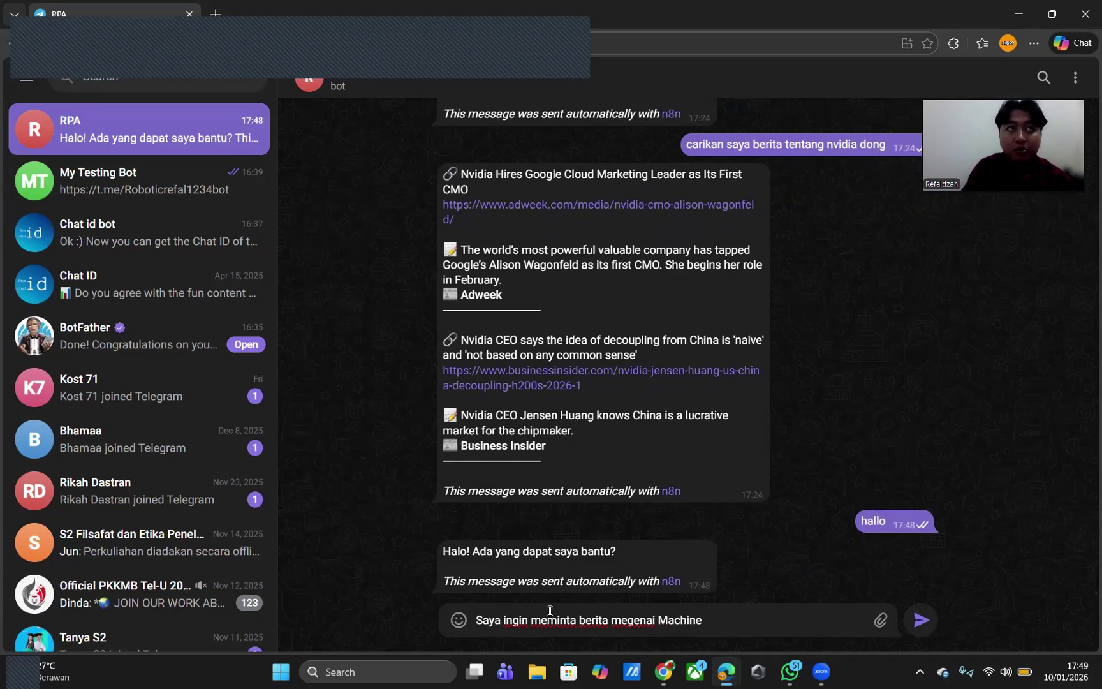
{"action": "key", "text": "BackSpace"}
{"action": "key", "text": "BackSpace"}
{"action": "key", "text": "BackSpace"}
{"action": "key", "text": "BackSpace"}
{"action": "key", "text": "BackSpace"}
{"action": "key", "text": "BackSpace"}
{"action": "key", "text": "BackSpace"}
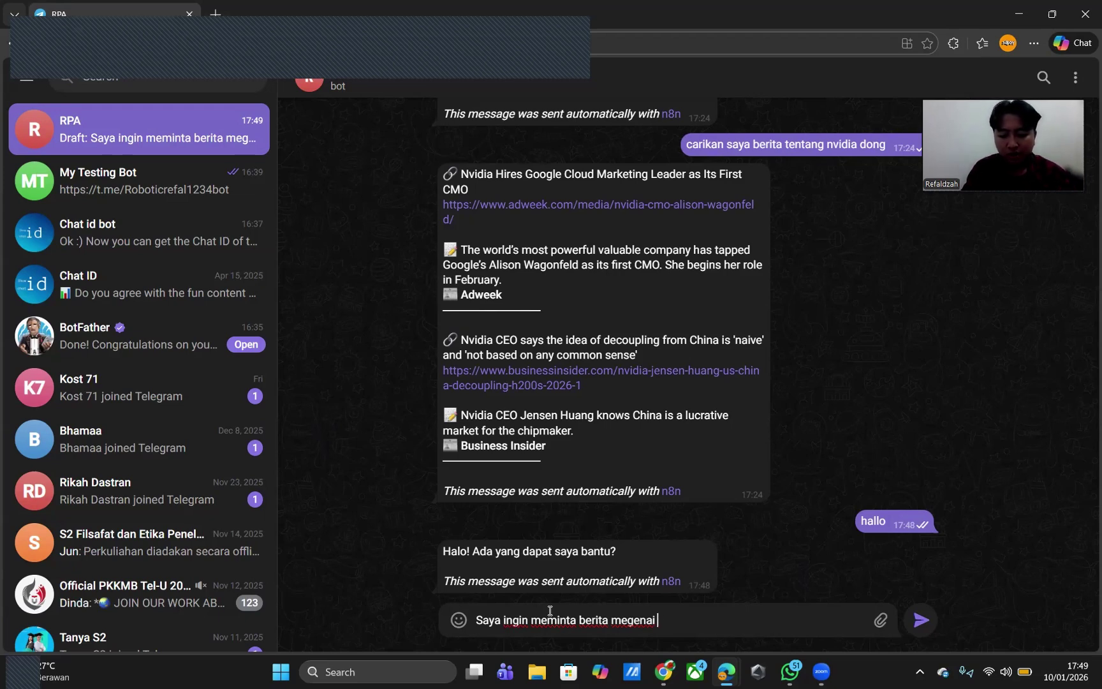
{"action": "type", "text": "Pro"}
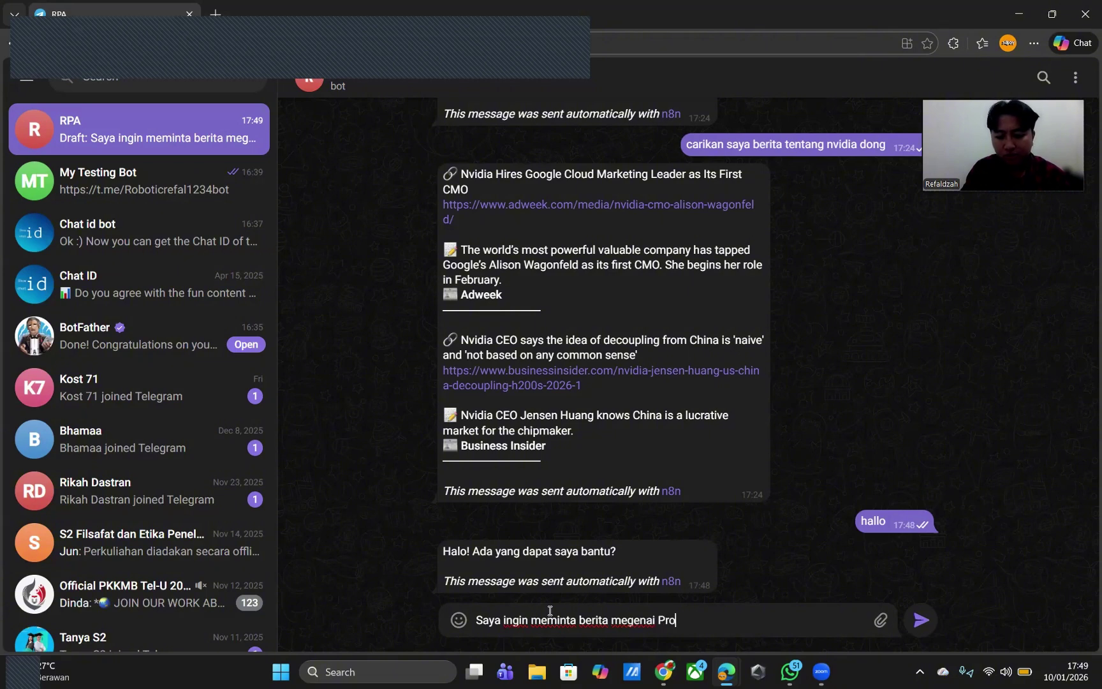
{"action": "type", "text": "cessor"}
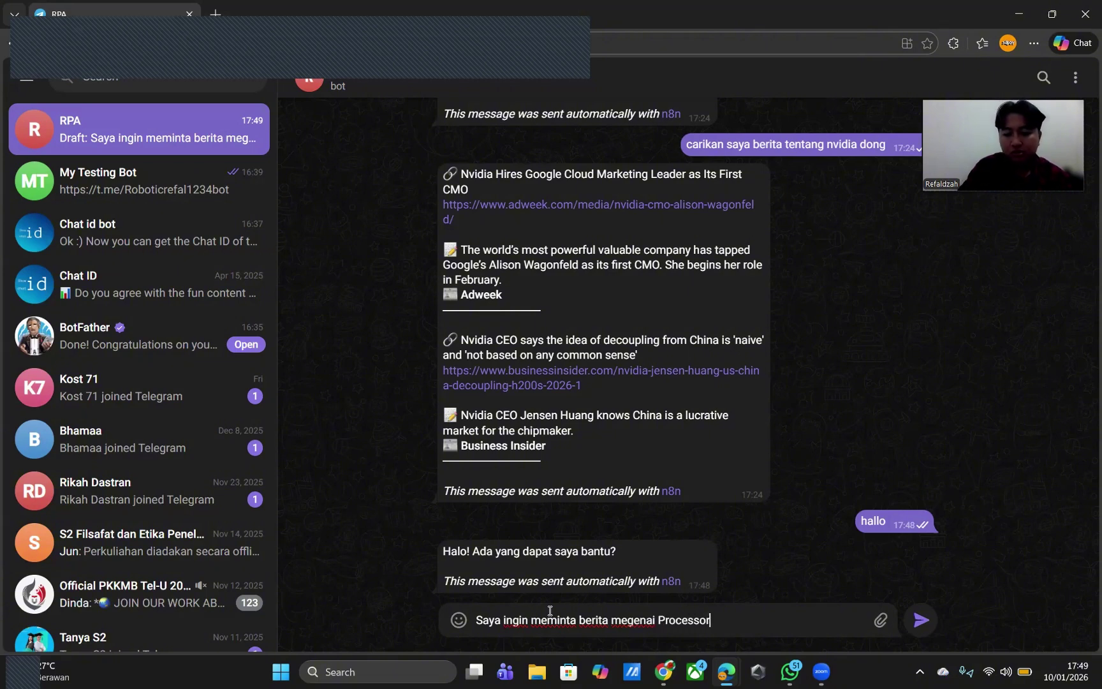
{"action": "key", "text": "Return"}
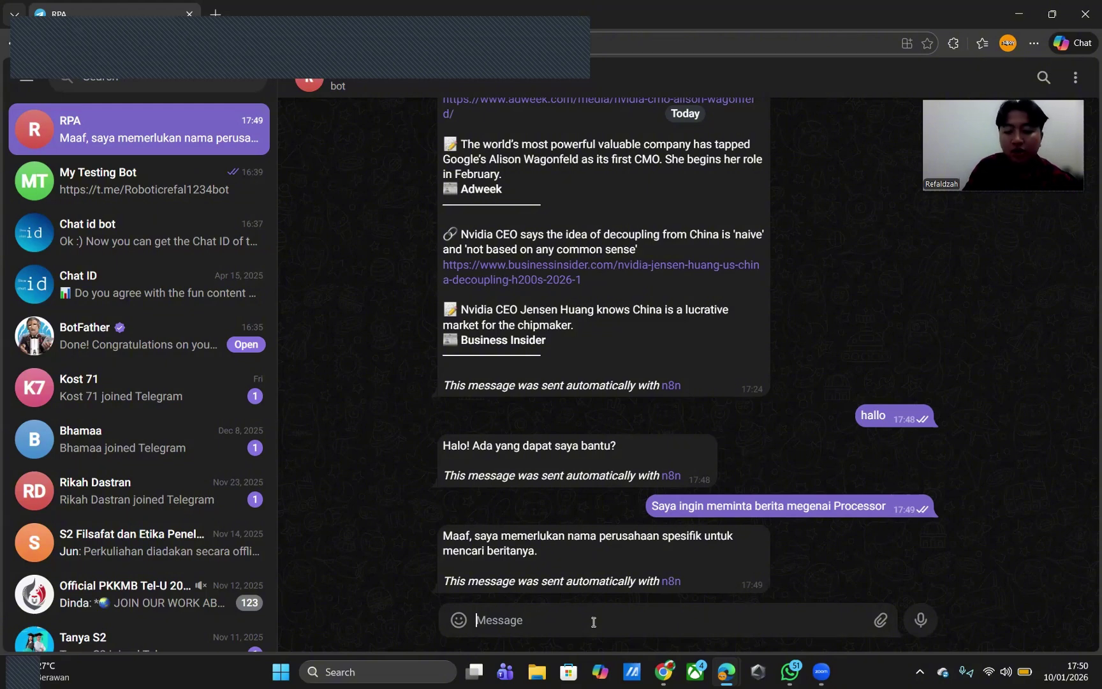
Send the bot the message "Saya ingin mencari tahu tentang Microsoft"
{"action": "type", "text": "Saya"}
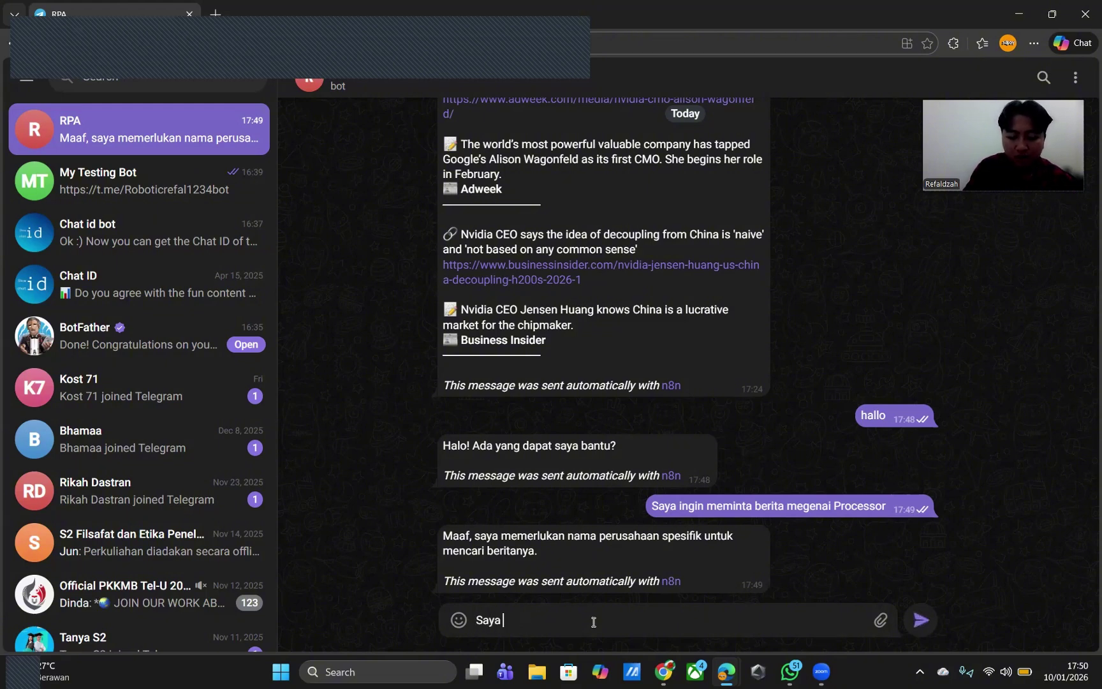
{"action": "type", "text": " ingin "}
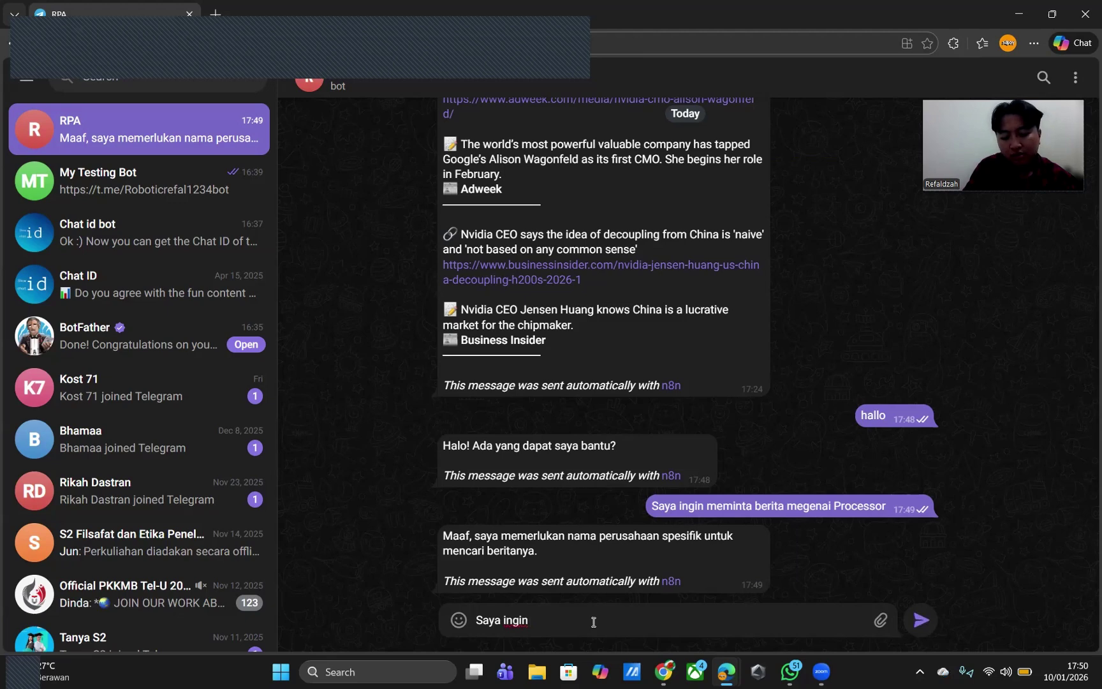
{"action": "type", "text": "mencari t"}
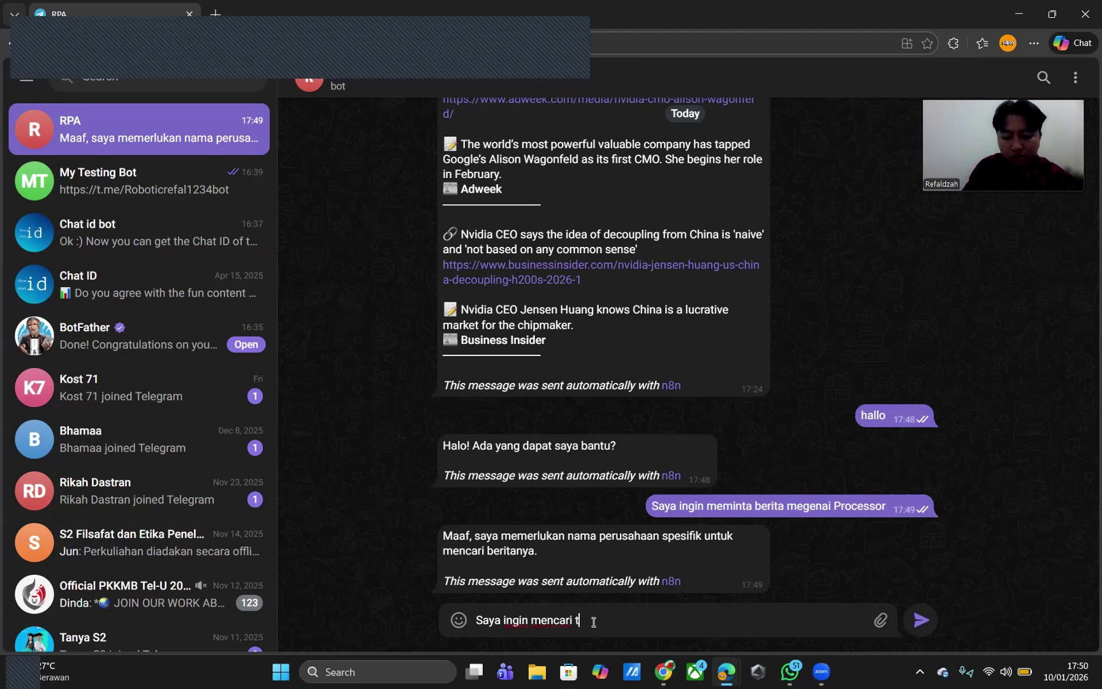
{"action": "type", "text": "ahu tentan"}
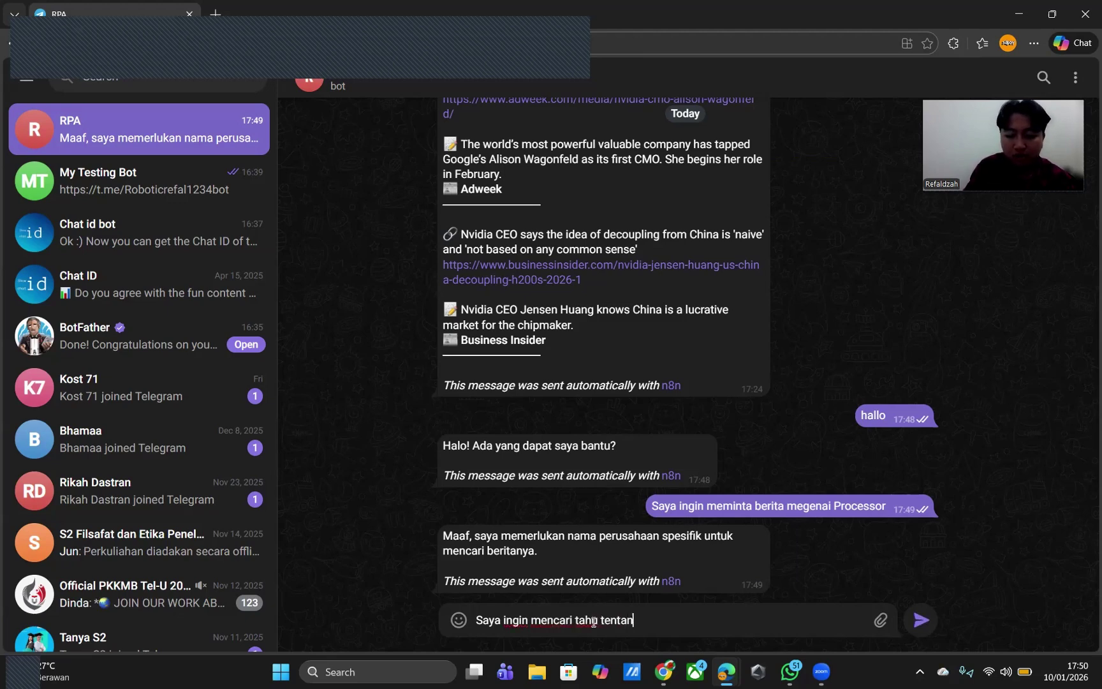
{"action": "type", "text": "g Micro"}
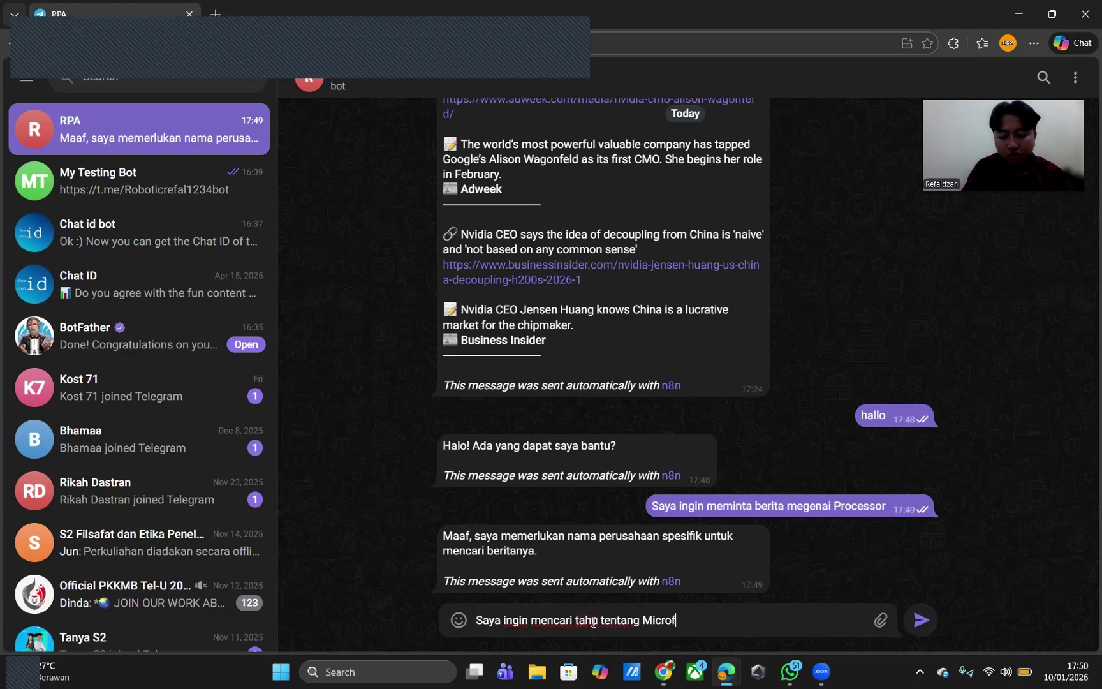
{"action": "type", "text": "soft"}
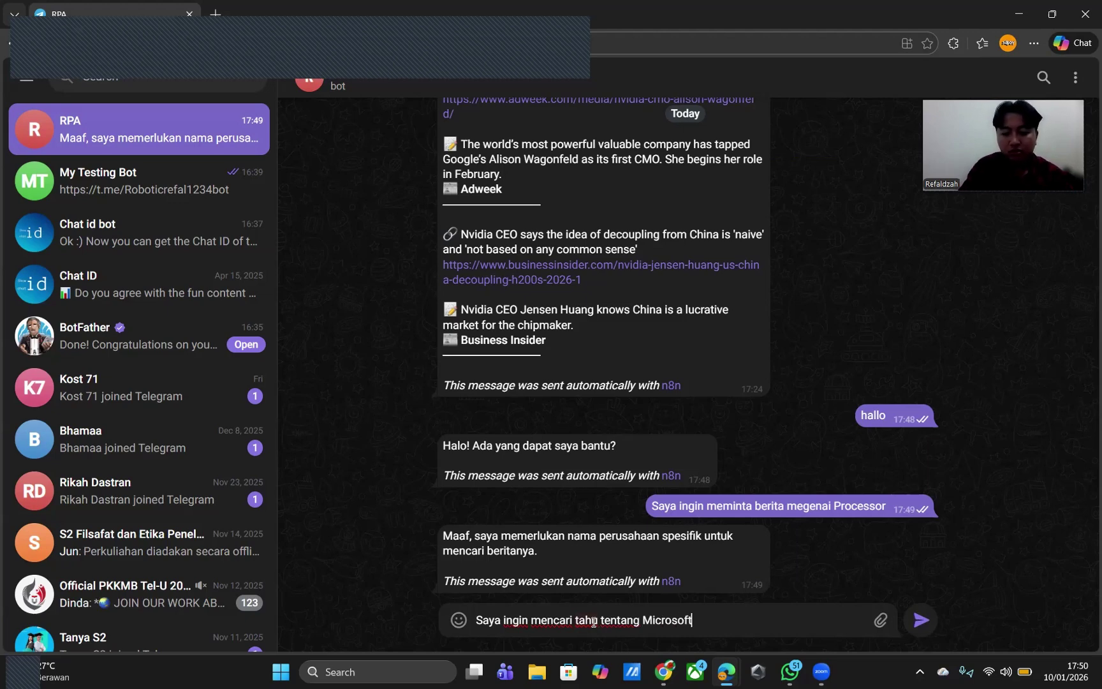
{"action": "scroll", "coordinate": [689, 541], "scroll_direction": "up", "scroll_amount": 3}
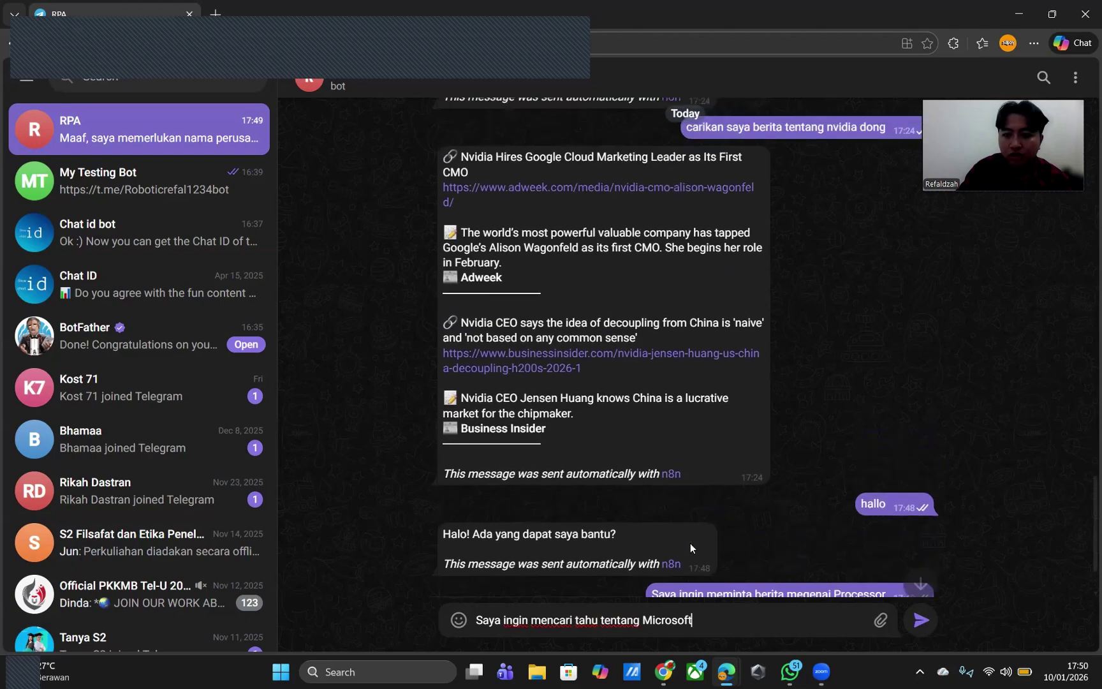
{"action": "scroll", "coordinate": [689, 542], "scroll_direction": "down", "scroll_amount": 3}
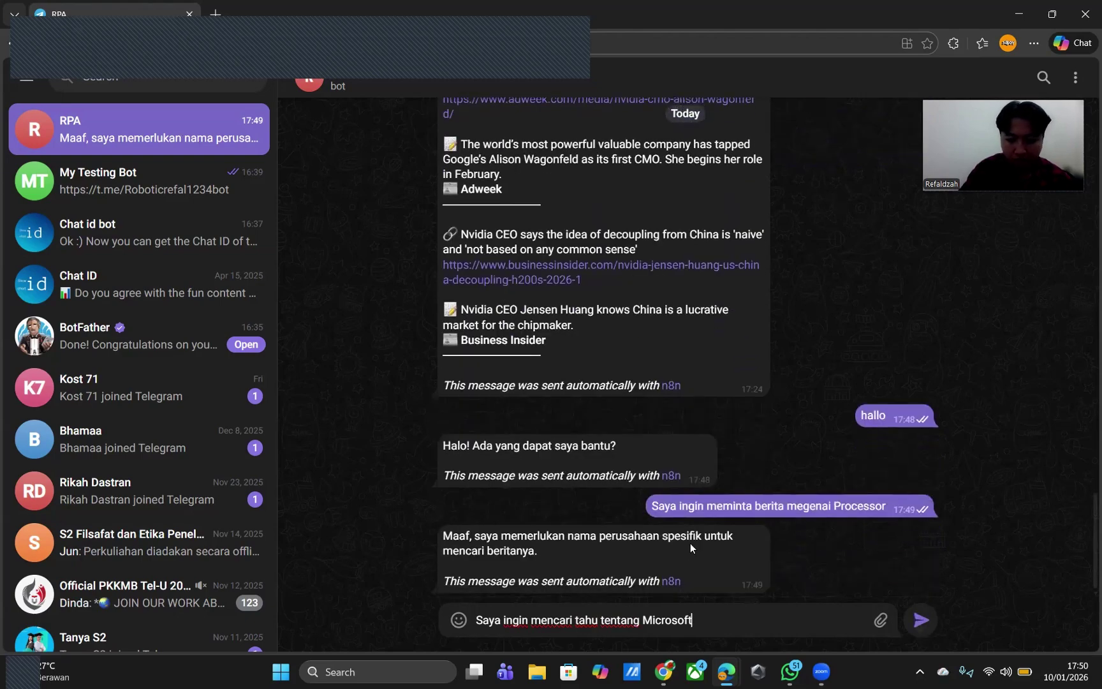
{"action": "key", "text": "Return"}
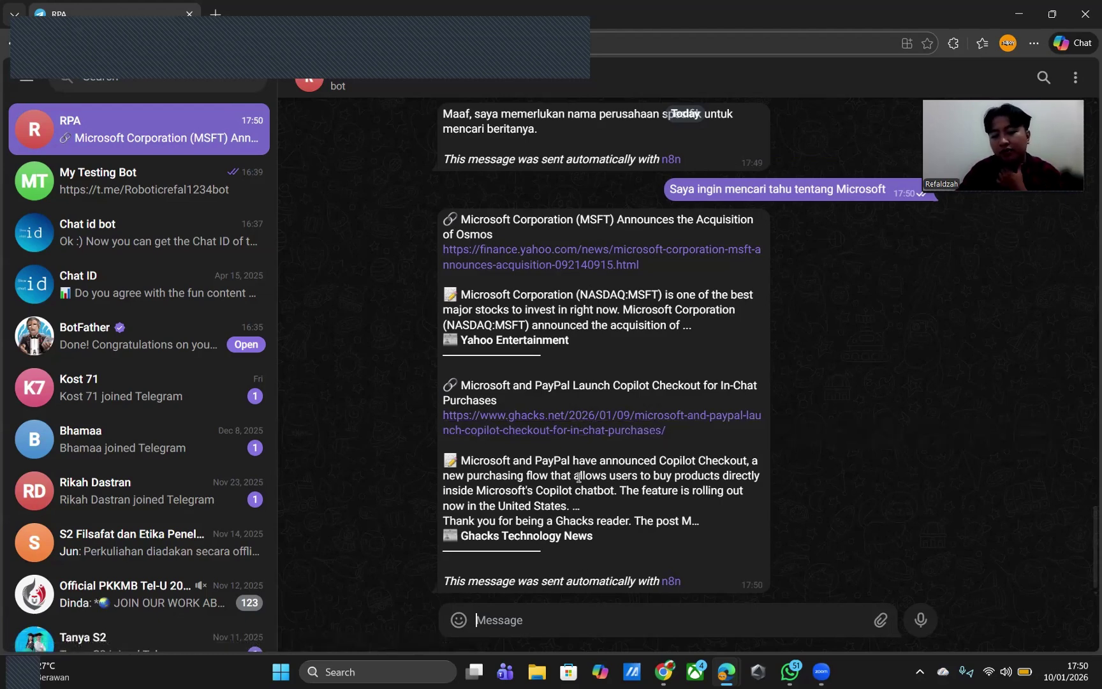
Open the Yahoo Finance link about Microsoft's acquisition of Osmos from the bot's reply and read through the article
{"action": "left_click", "coordinate": [572, 256]}
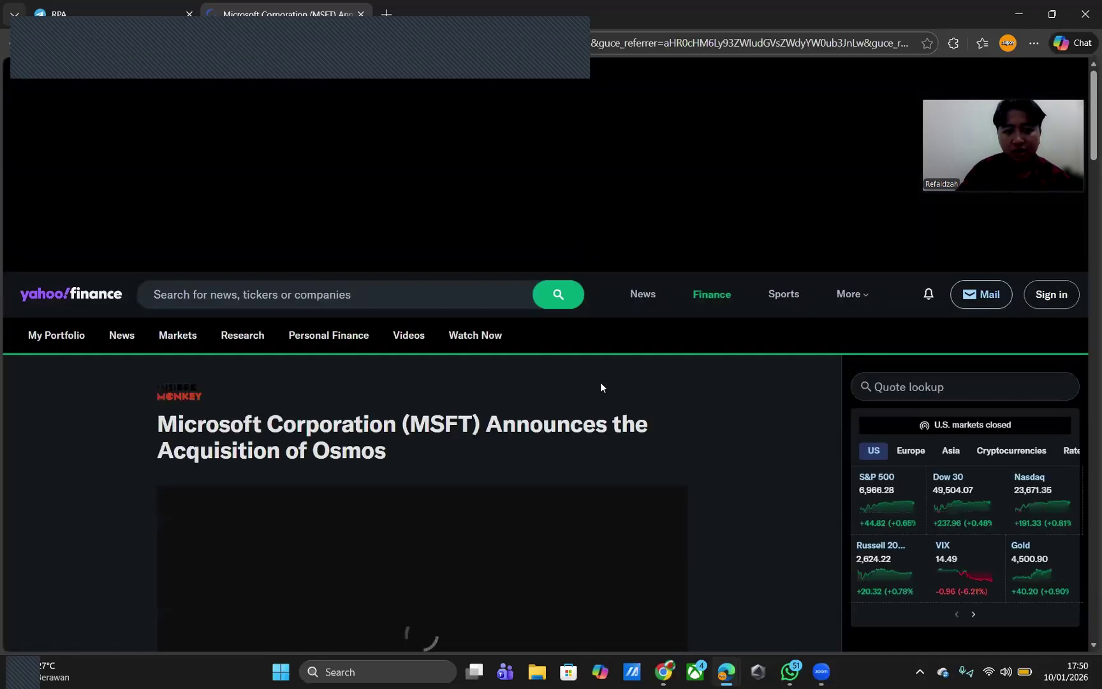
{"action": "scroll", "coordinate": [600, 383], "scroll_direction": "down", "scroll_amount": 2}
{"action": "key", "text": "XF86AudioLowerVolume"}
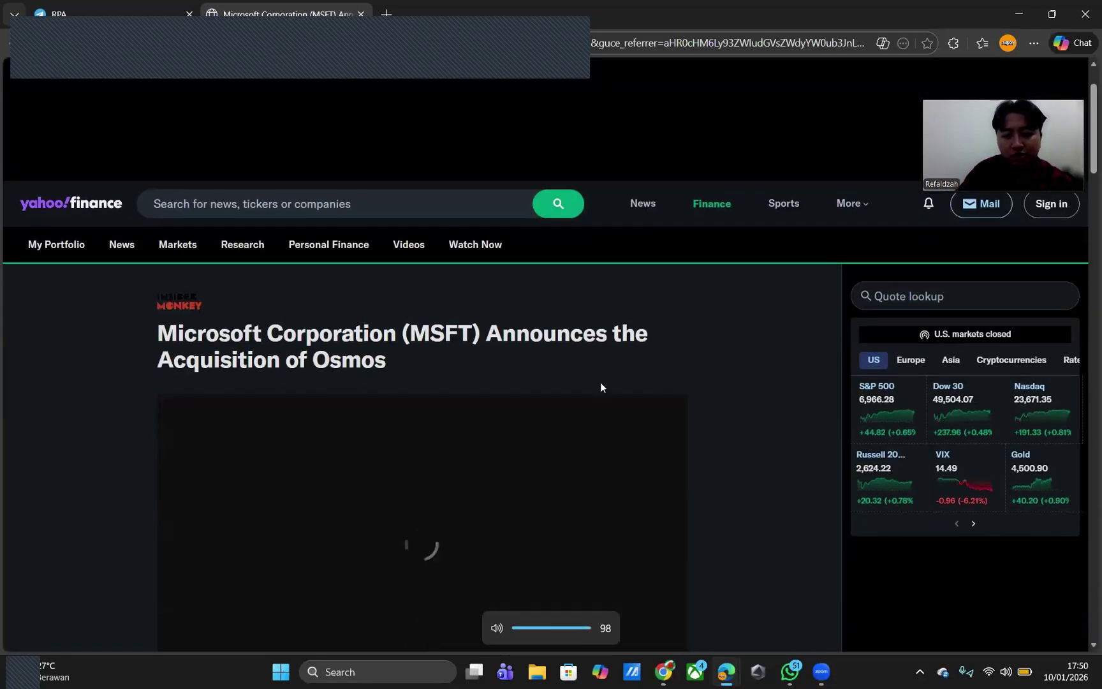
{"action": "scroll", "coordinate": [600, 387], "scroll_direction": "down", "scroll_amount": 2}
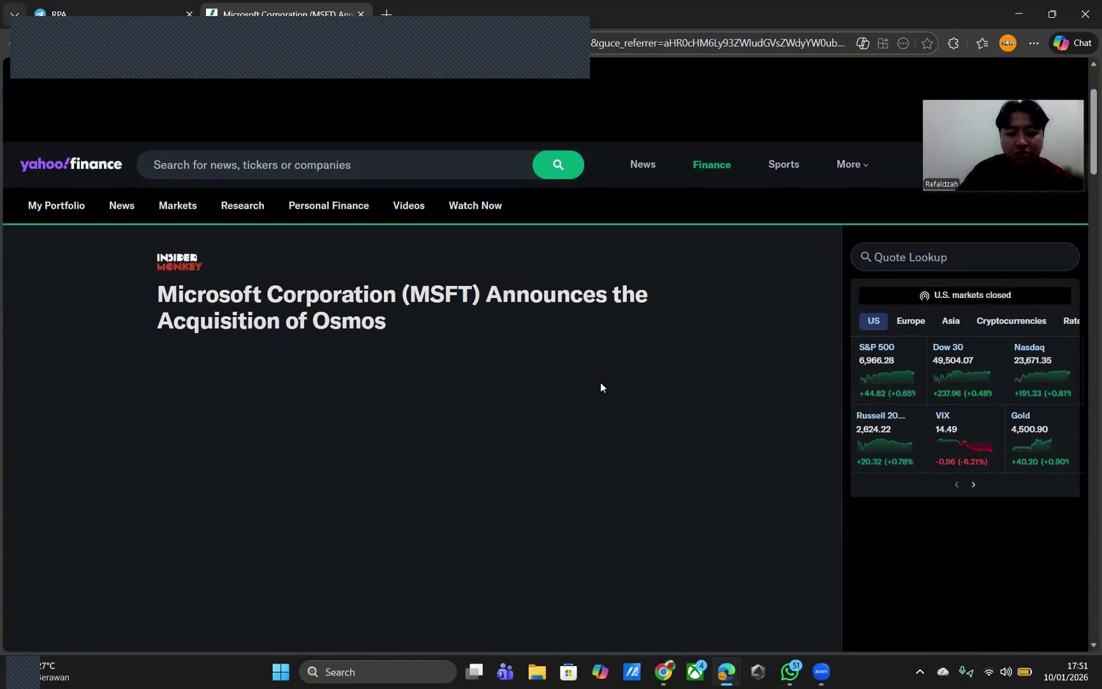
{"action": "scroll", "coordinate": [600, 387], "scroll_direction": "down", "scroll_amount": 1}
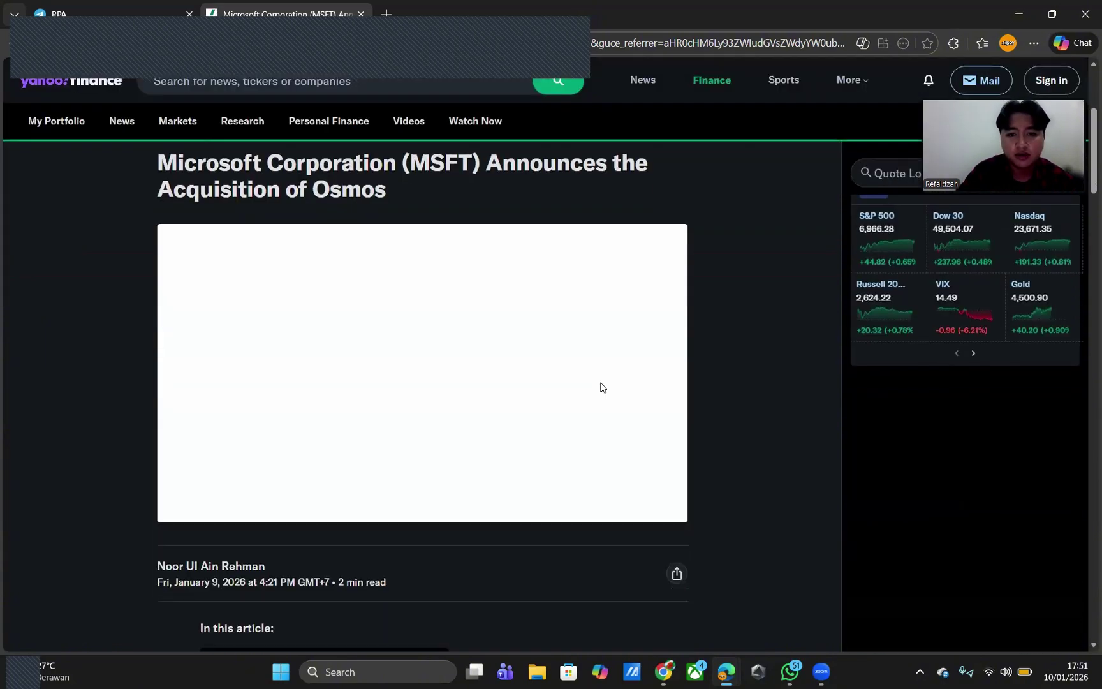
{"action": "scroll", "coordinate": [600, 386], "scroll_direction": "down", "scroll_amount": 2}
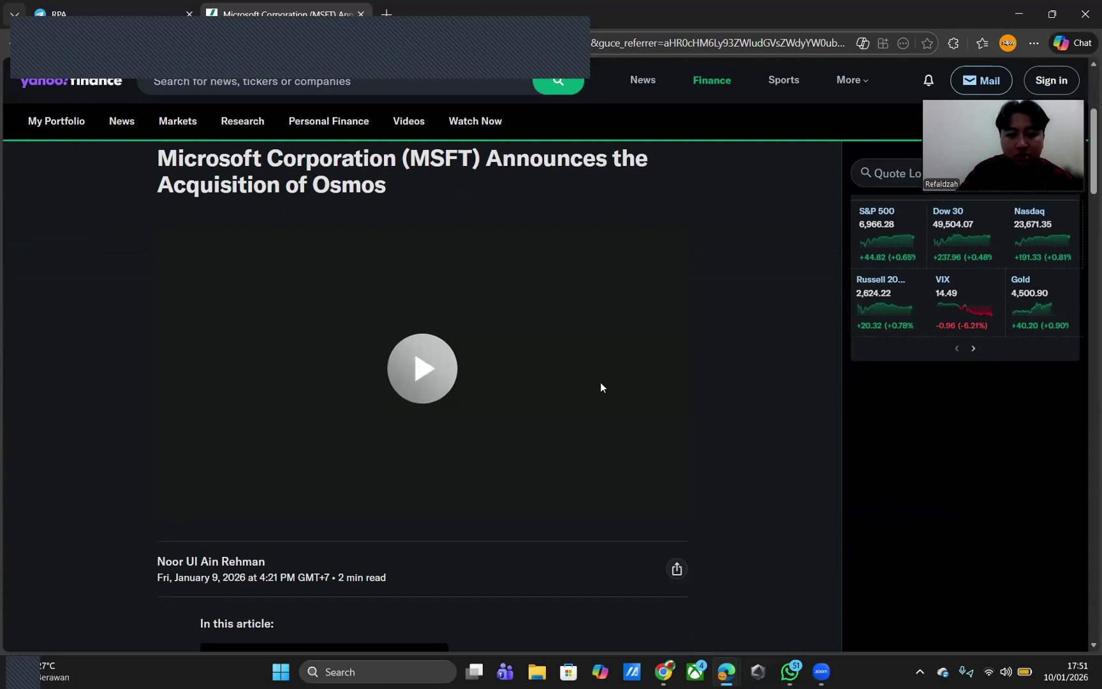
{"action": "scroll", "coordinate": [600, 387], "scroll_direction": "down", "scroll_amount": 2}
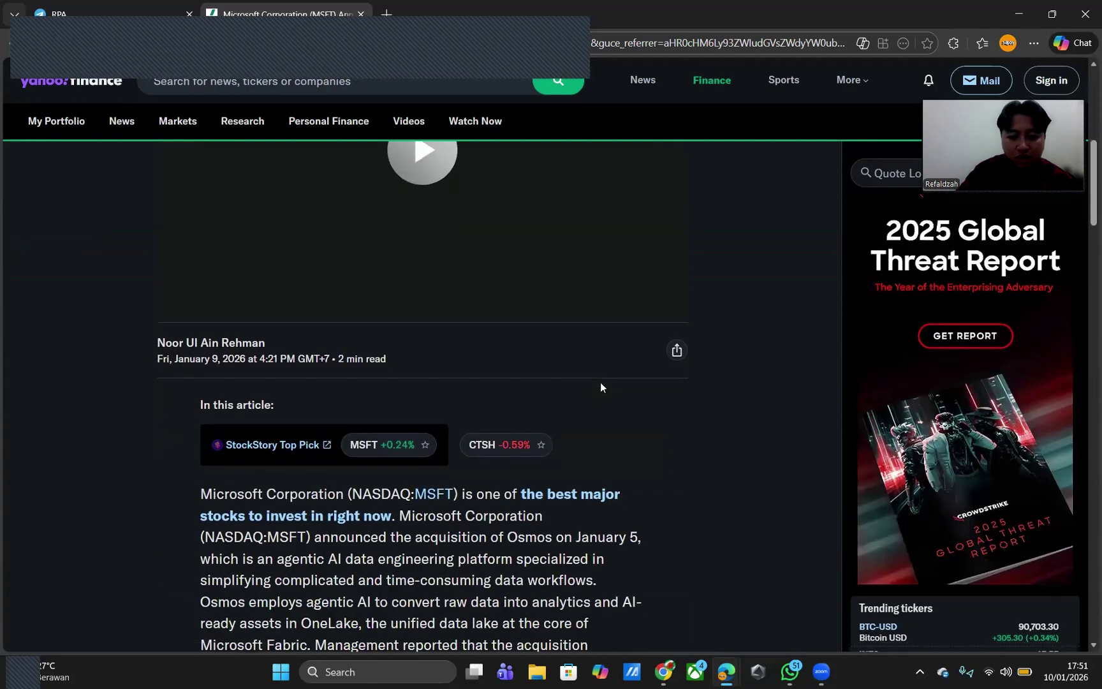
{"action": "scroll", "coordinate": [600, 385], "scroll_direction": "up", "scroll_amount": 2}
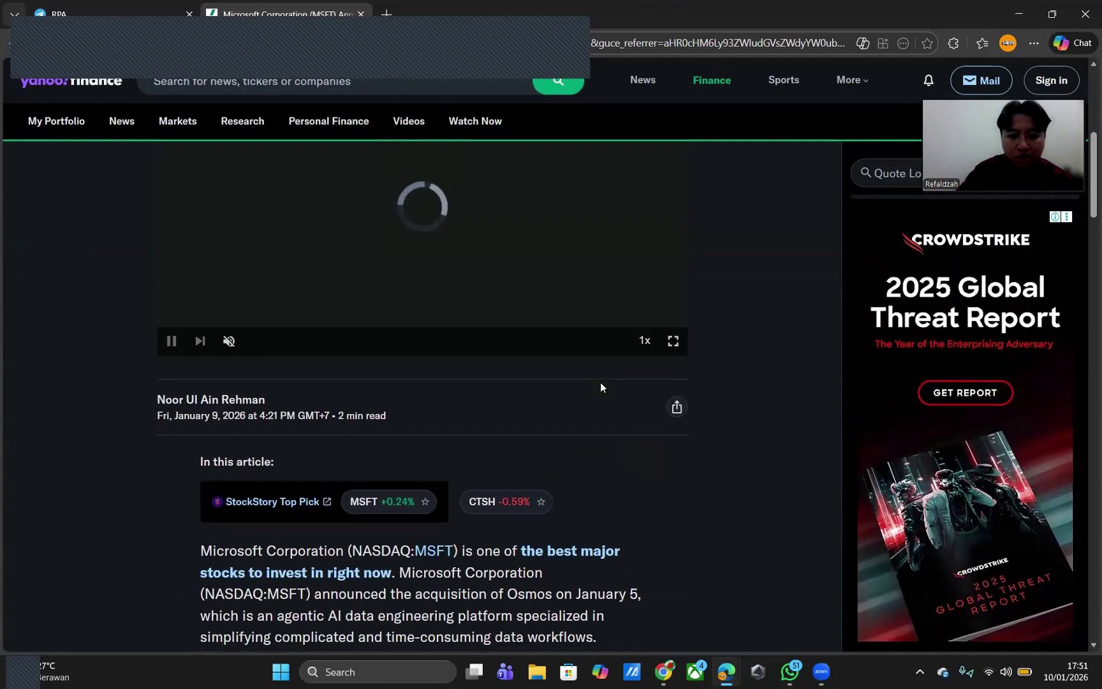
{"action": "scroll", "coordinate": [600, 386], "scroll_direction": "down", "scroll_amount": 3}
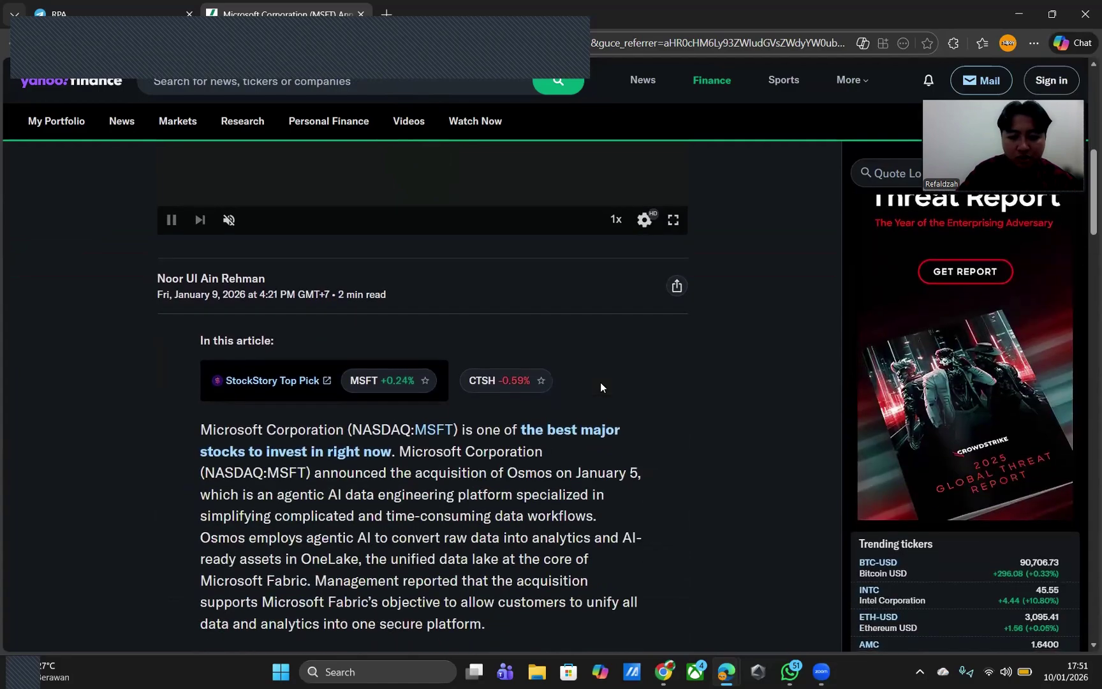
{"action": "scroll", "coordinate": [600, 382], "scroll_direction": "down", "scroll_amount": 2}
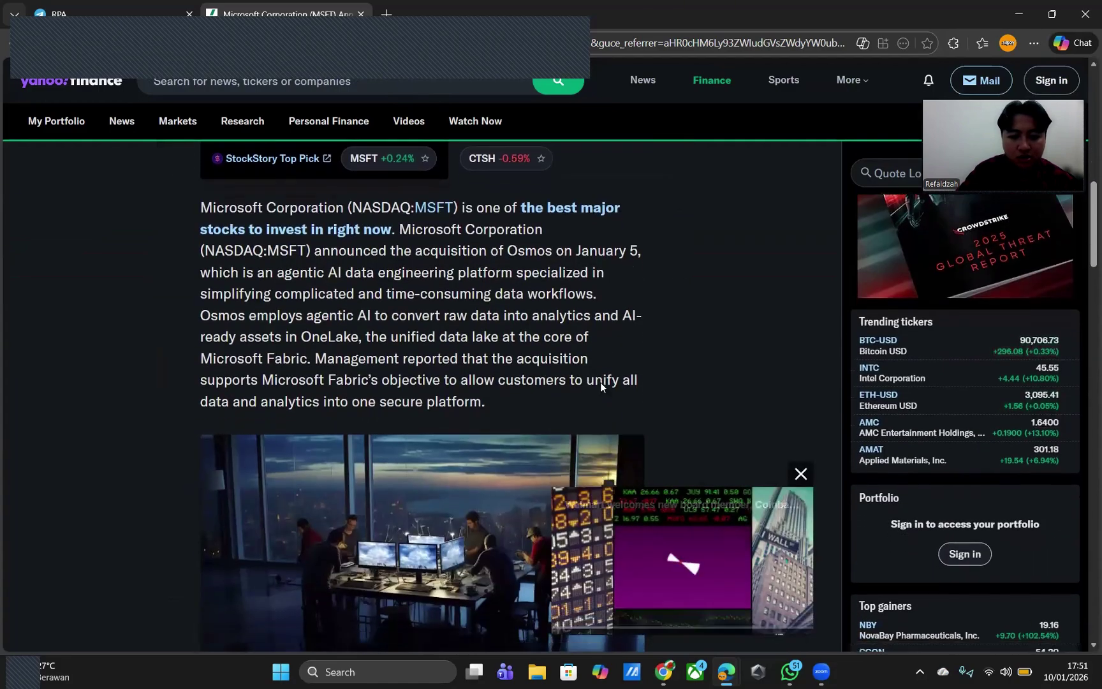
{"action": "scroll", "coordinate": [600, 386], "scroll_direction": "down", "scroll_amount": 5}
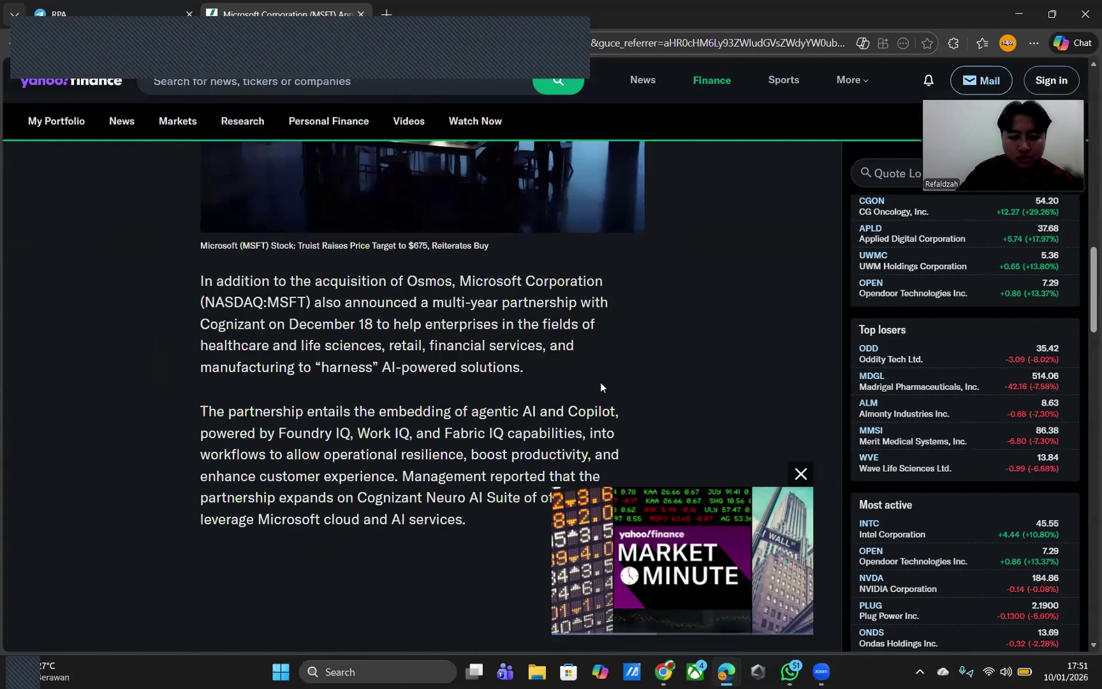
{"action": "scroll", "coordinate": [600, 387], "scroll_direction": "down", "scroll_amount": 4}
{"action": "scroll", "coordinate": [600, 386], "scroll_direction": "down", "scroll_amount": 1}
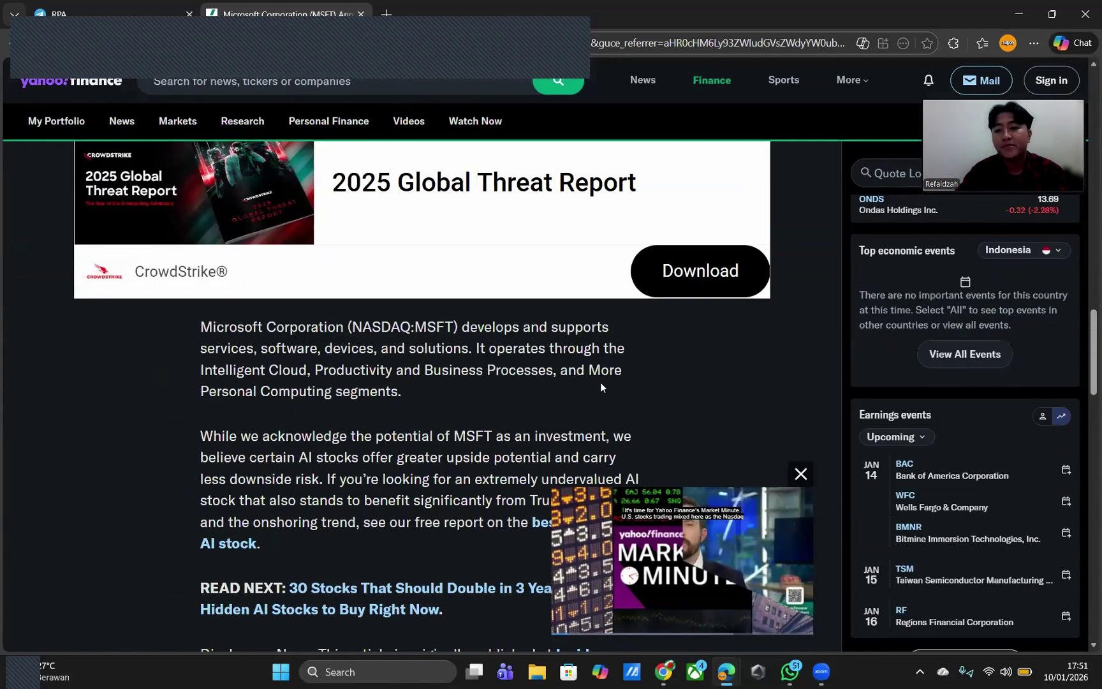
Return to the RPA bot chat and send the message "Saya ingin mencari berita terbaru mengenai nvidia"
{"action": "left_click", "coordinate": [144, 25]}
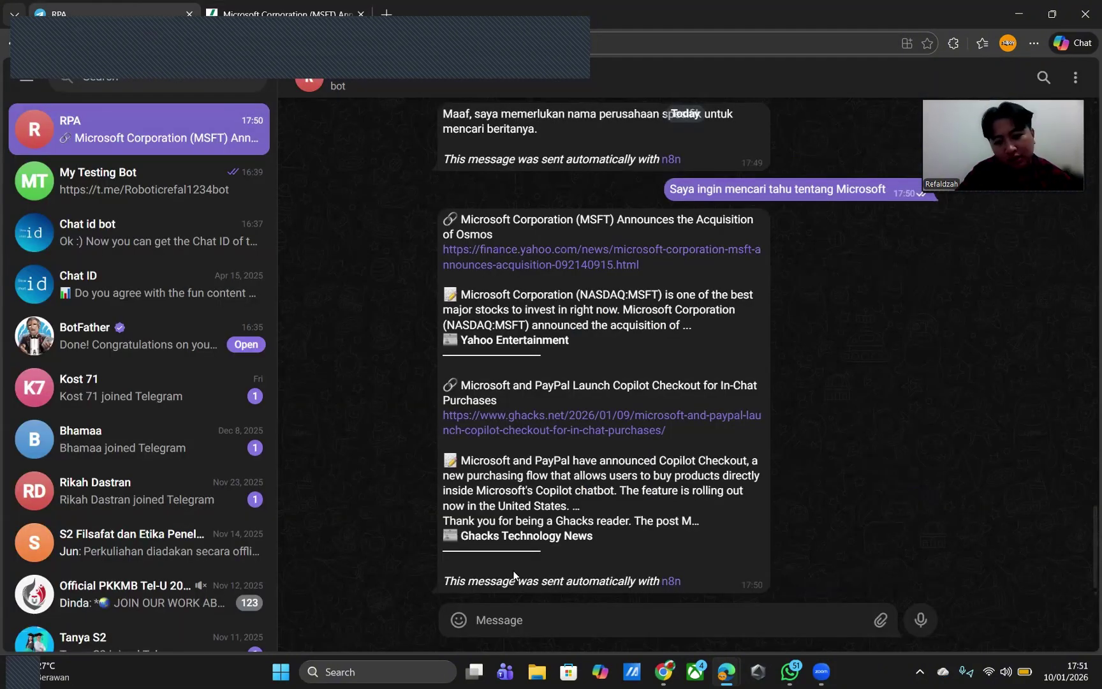
{"action": "type", "text": "S"}
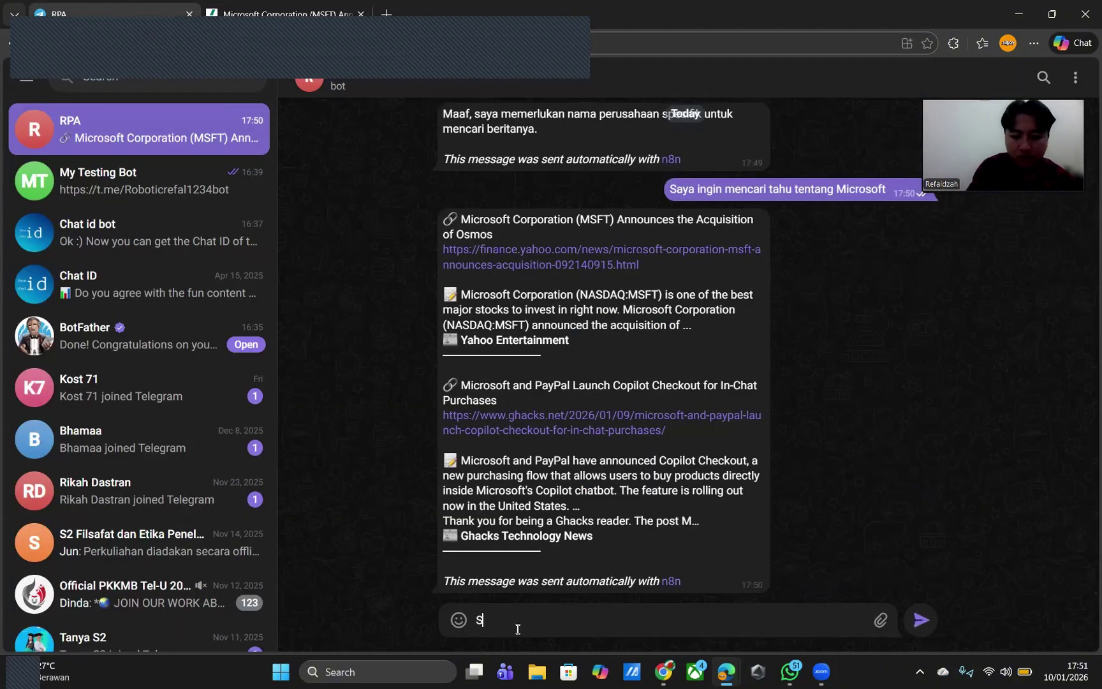
{"action": "type", "text": "aya ingin "}
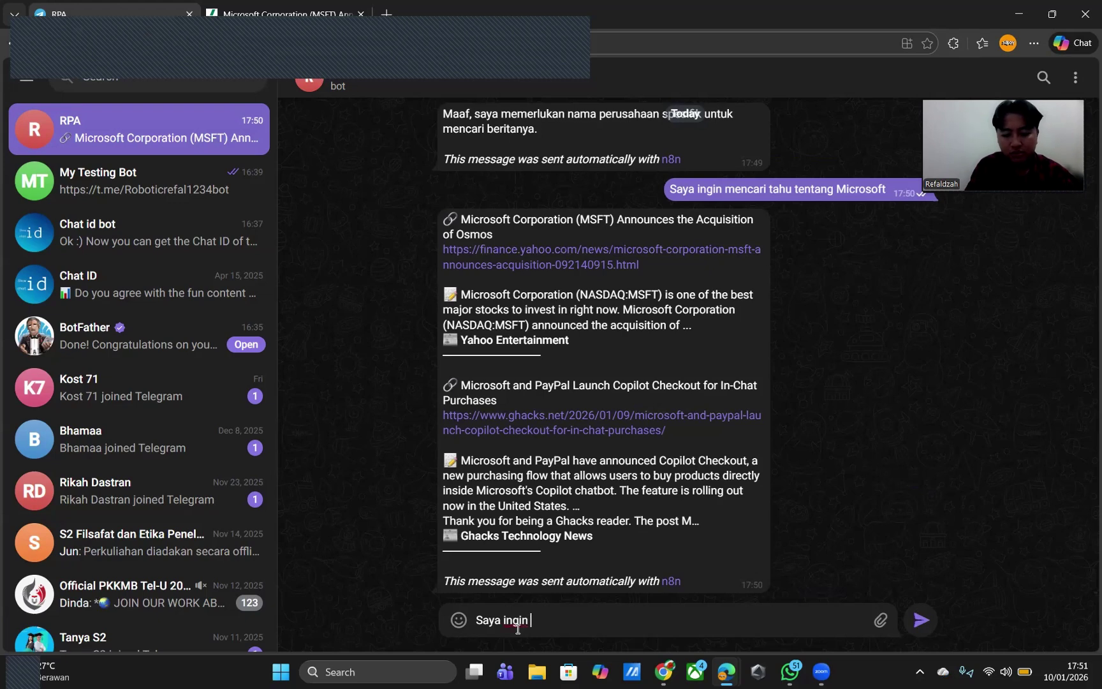
{"action": "type", "text": "mencari be"}
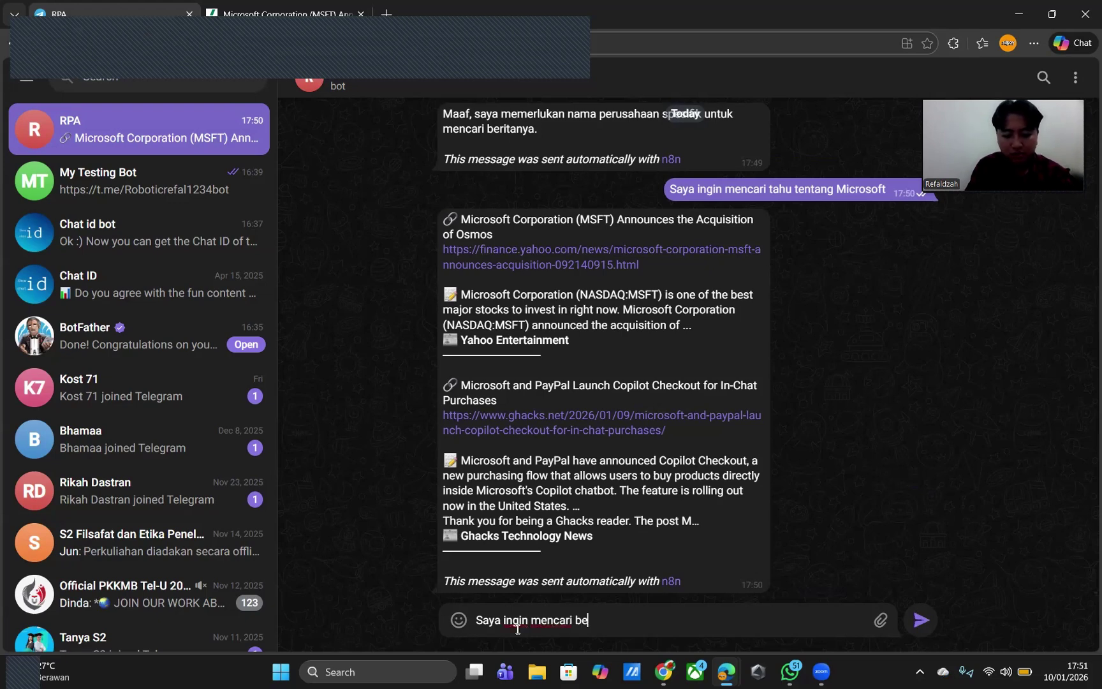
{"action": "type", "text": "rita terbaru"}
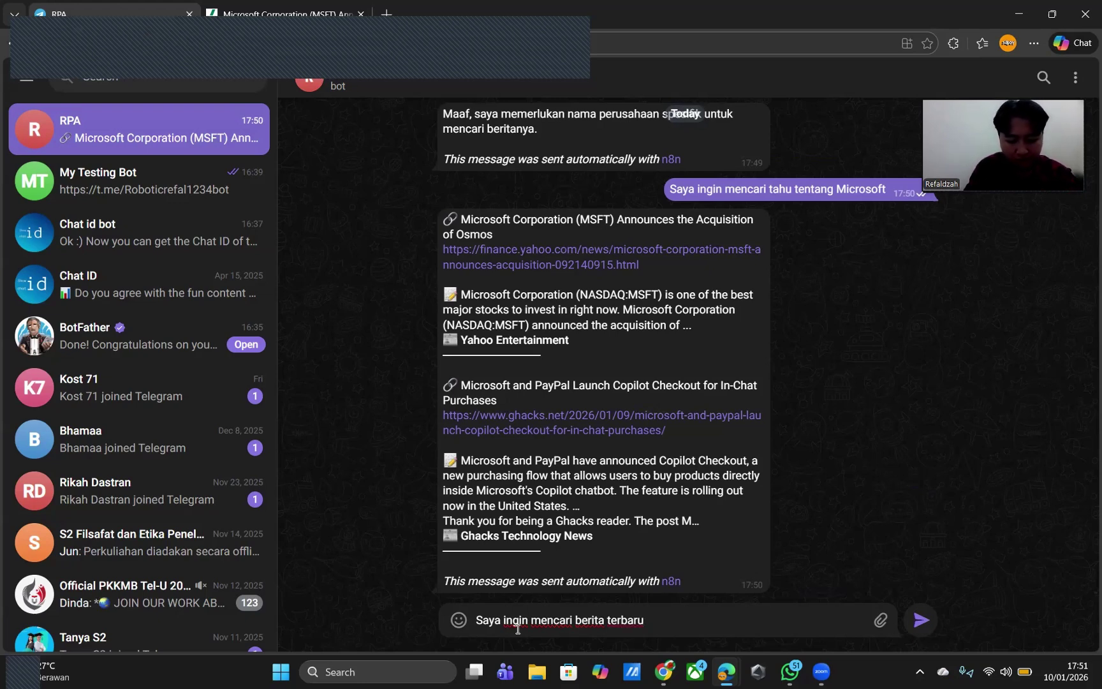
{"action": "type", "text": " menge"}
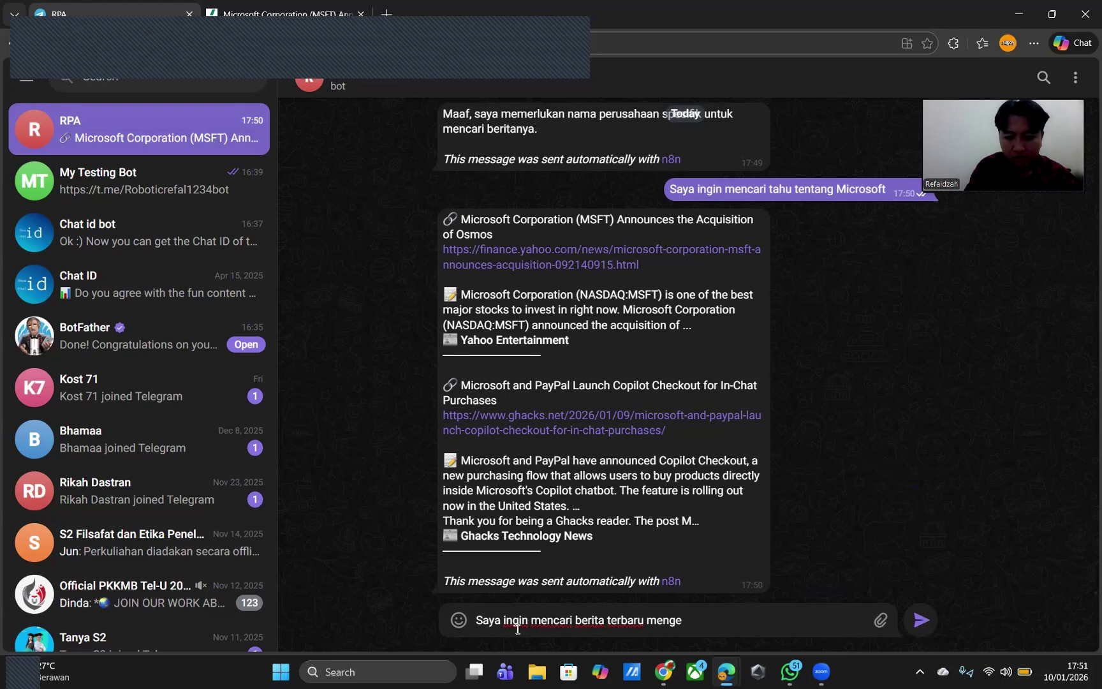
{"action": "type", "text": "nai"}
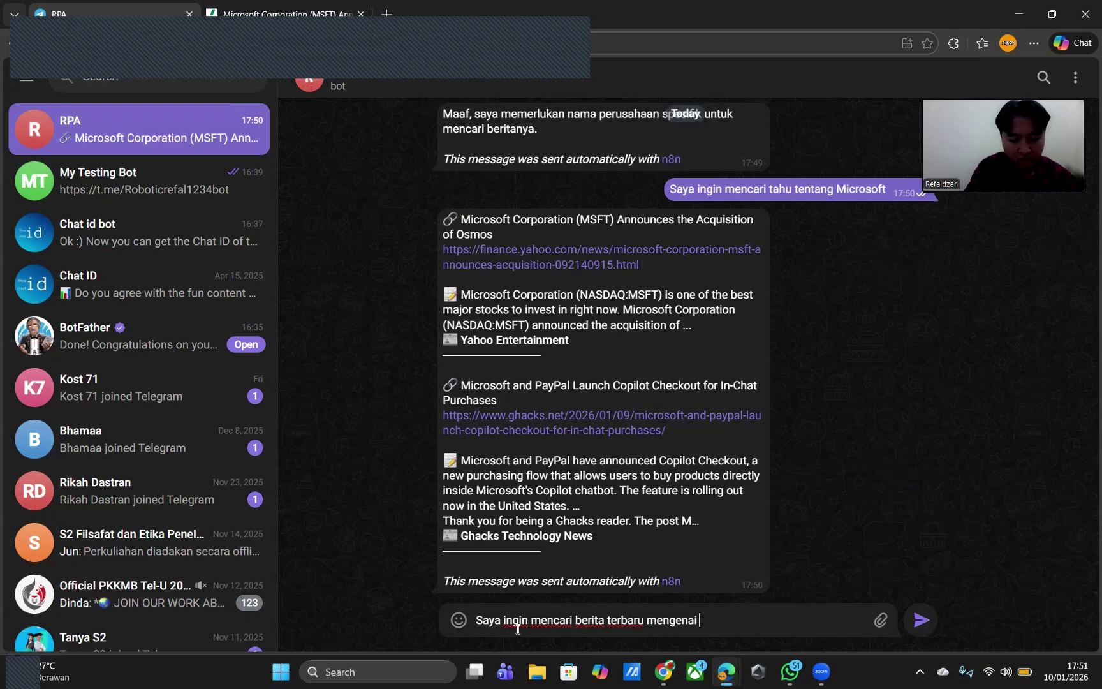
{"action": "type", "text": " n"}
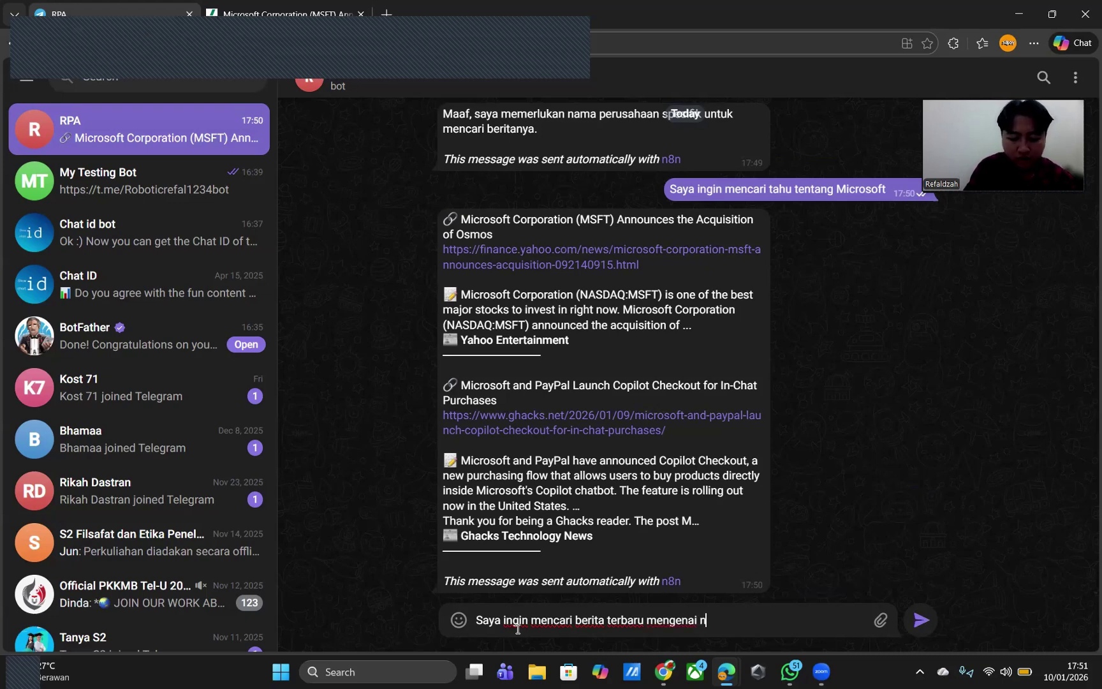
{"action": "type", "text": "vidia"}
{"action": "key", "text": "Return"}
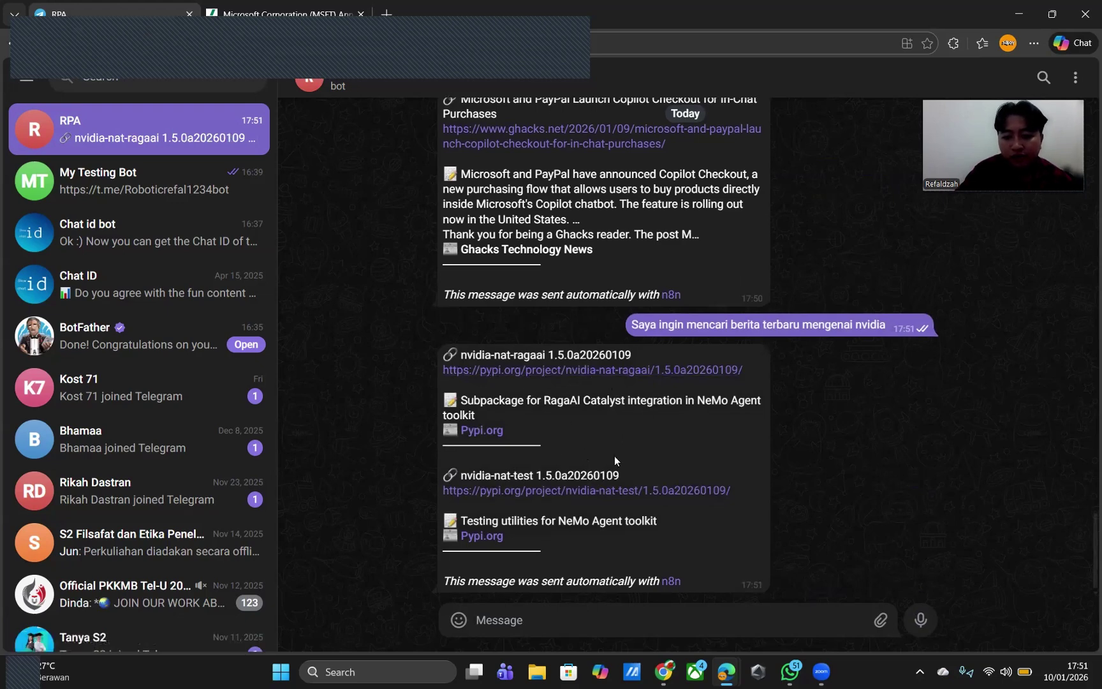
Open the nvidia-nat-ragaai PyPI link from the bot's reply, look through the project page and return to the chat
{"action": "left_click", "coordinate": [571, 369]}
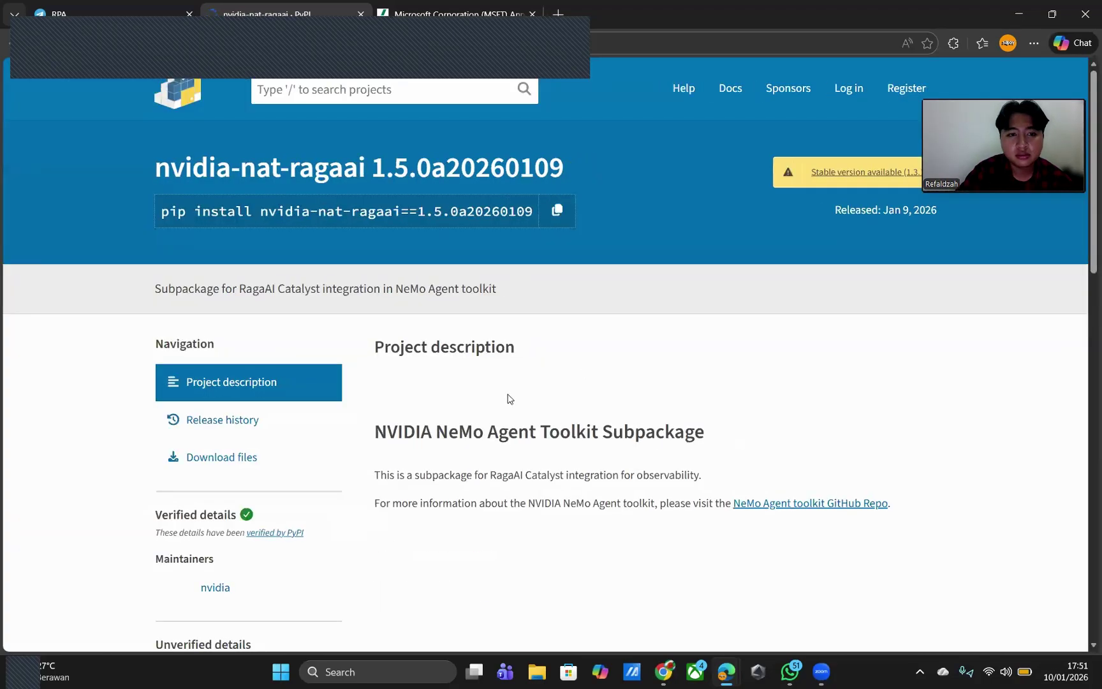
{"action": "scroll", "coordinate": [508, 398], "scroll_direction": "down", "scroll_amount": 1}
{"action": "scroll", "coordinate": [508, 398], "scroll_direction": "down", "scroll_amount": 5}
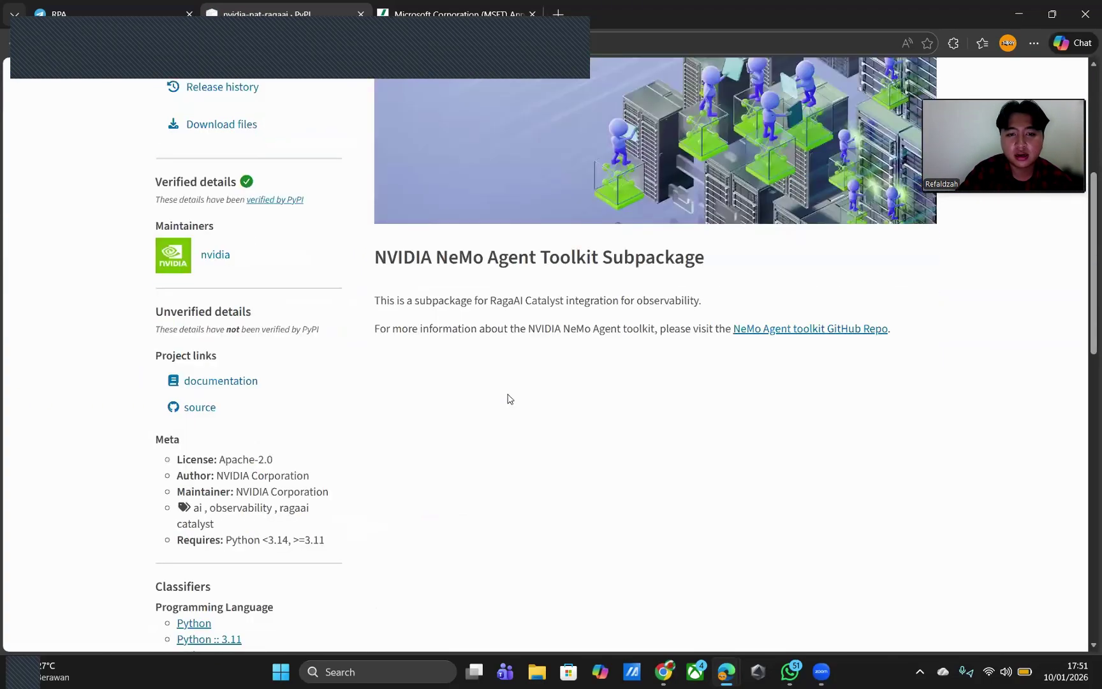
{"action": "scroll", "coordinate": [508, 398], "scroll_direction": "down", "scroll_amount": 1}
{"action": "scroll", "coordinate": [508, 398], "scroll_direction": "down", "scroll_amount": 10}
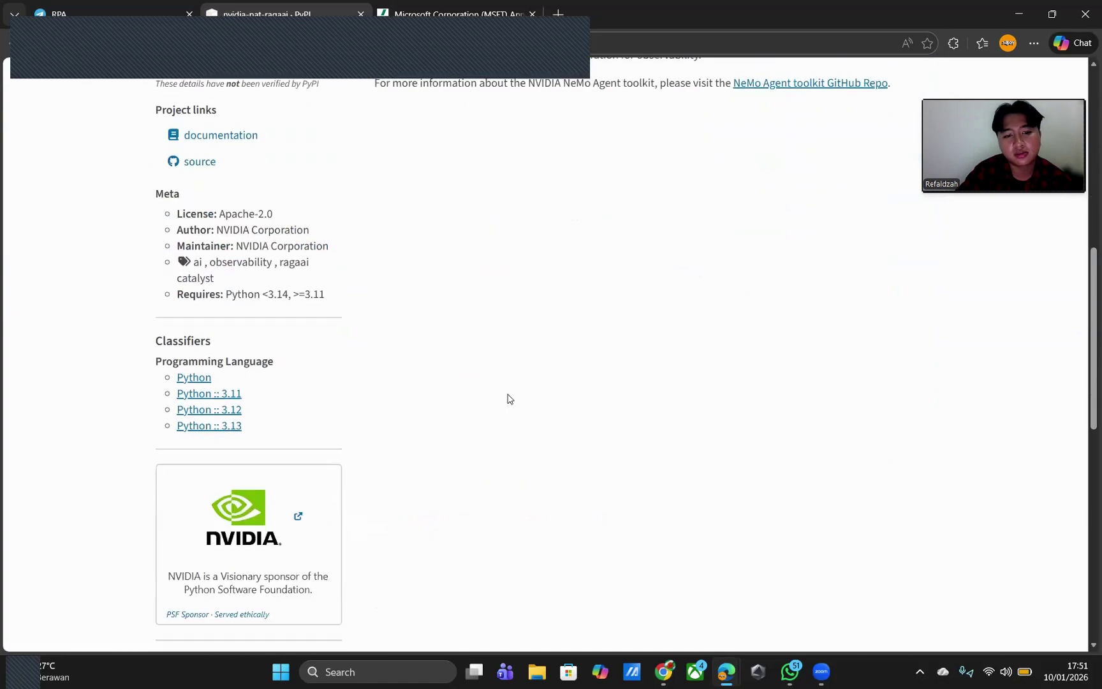
{"action": "scroll", "coordinate": [508, 393], "scroll_direction": "up", "scroll_amount": 8}
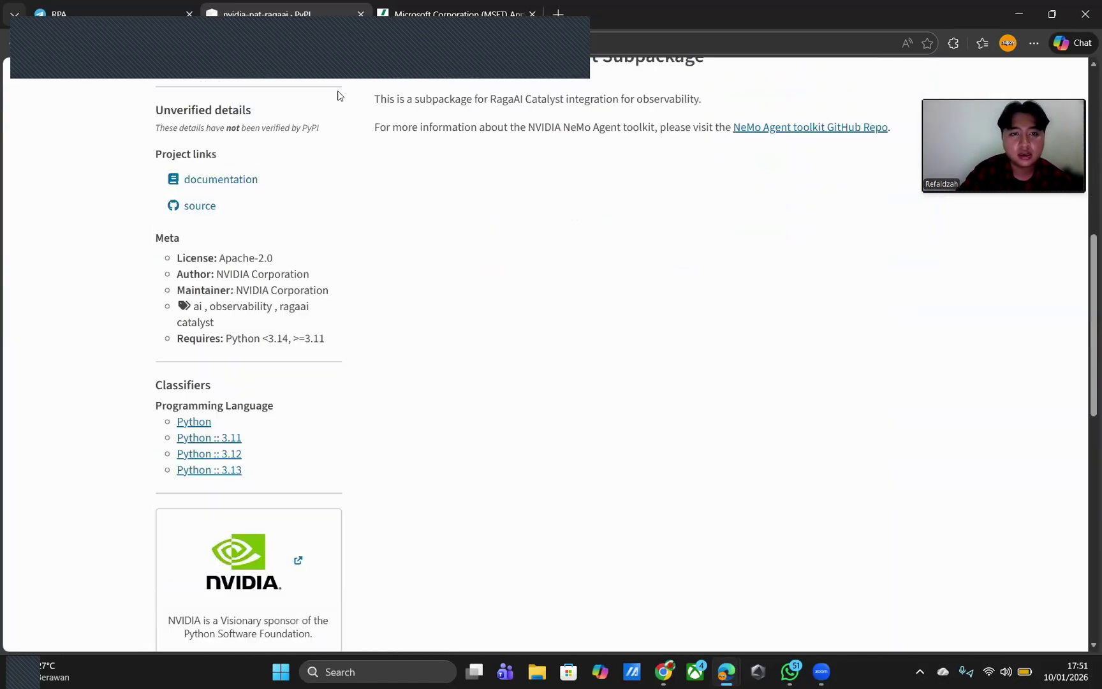
{"action": "left_click", "coordinate": [118, 3]}
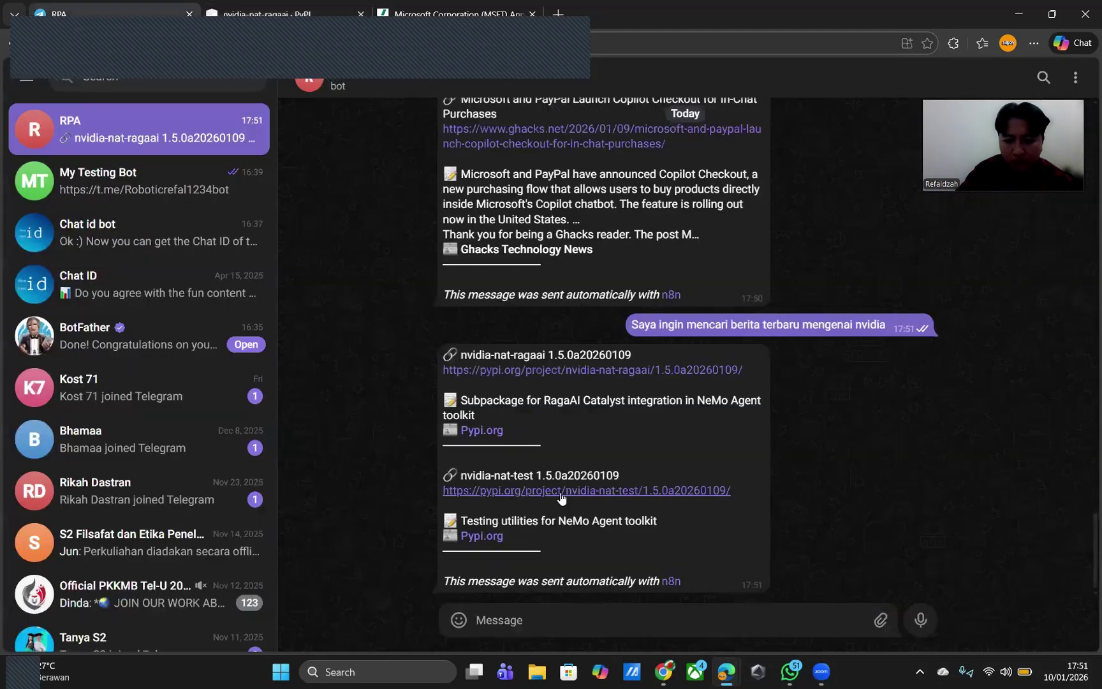
Open the nvidia-nat-test PyPI link from the bot's reply, look through the project page and return to the chat
{"action": "left_click", "coordinate": [560, 491]}
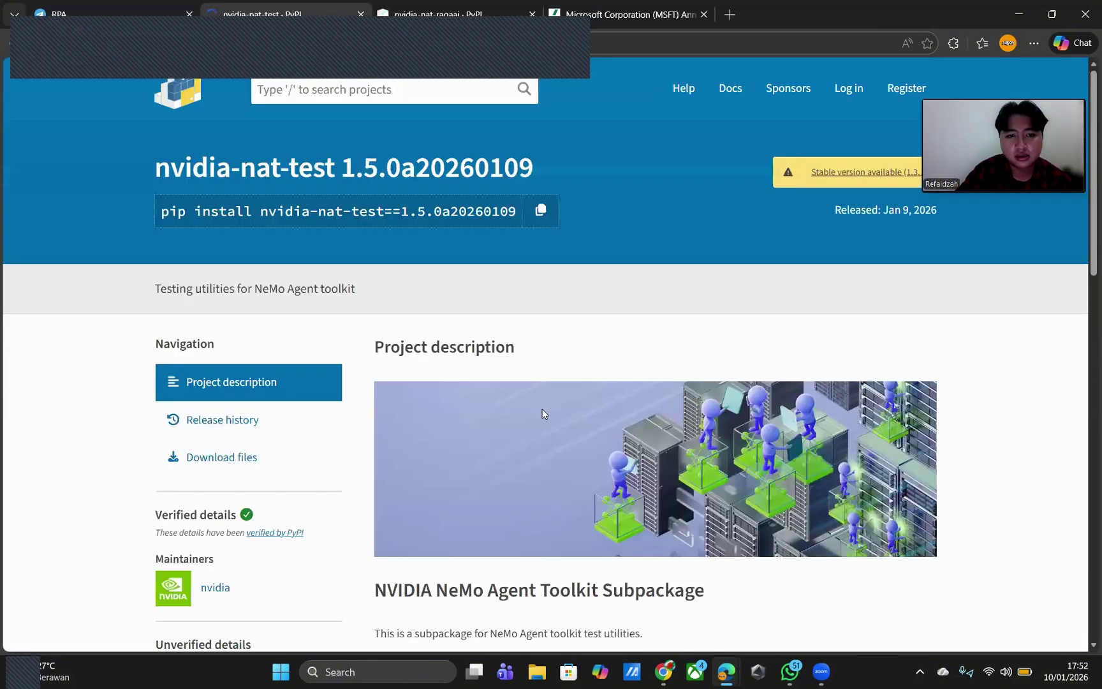
{"action": "scroll", "coordinate": [542, 410], "scroll_direction": "down", "scroll_amount": 12}
{"action": "scroll", "coordinate": [542, 410], "scroll_direction": "up", "scroll_amount": 5}
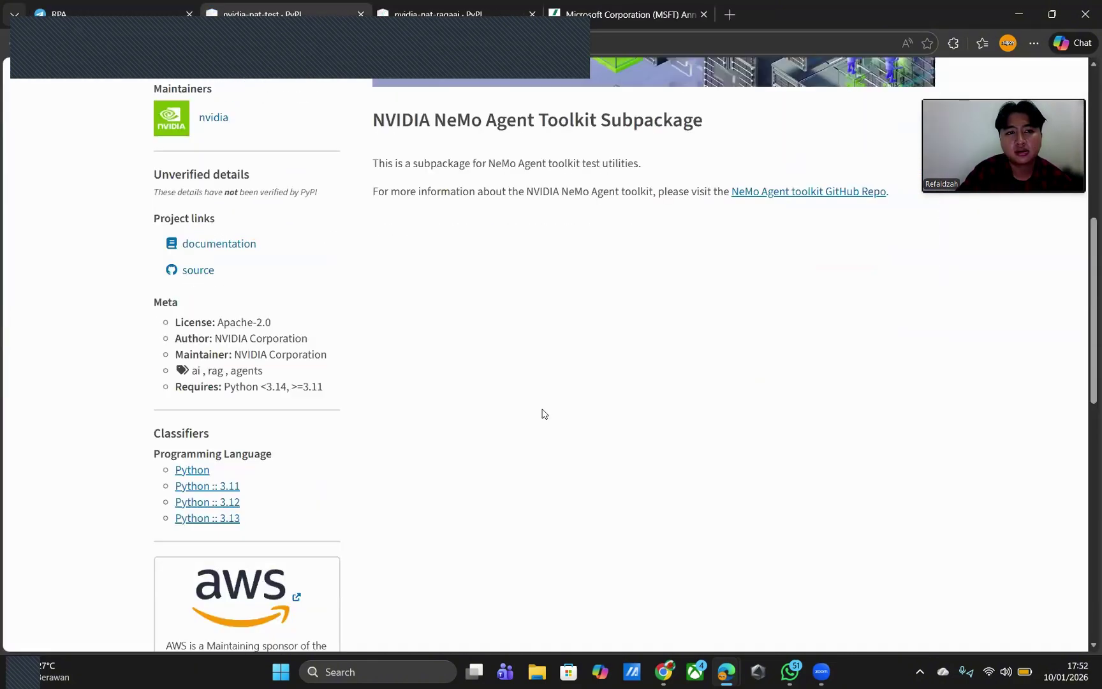
{"action": "scroll", "coordinate": [542, 414], "scroll_direction": "up", "scroll_amount": 5}
{"action": "left_click", "coordinate": [168, 17]}
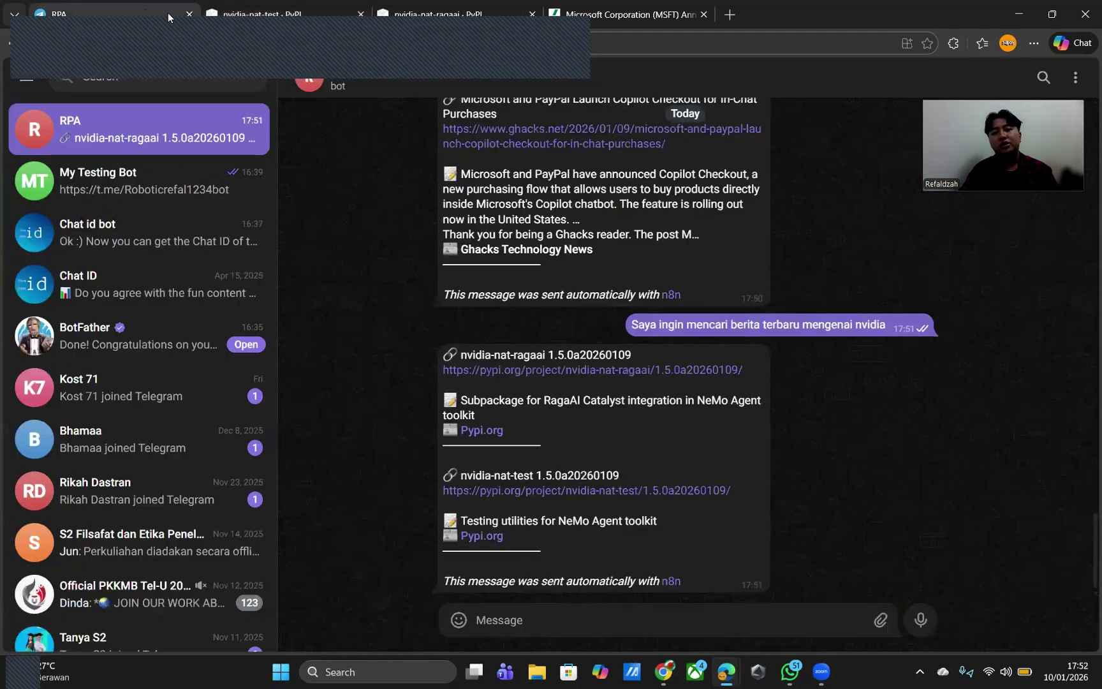